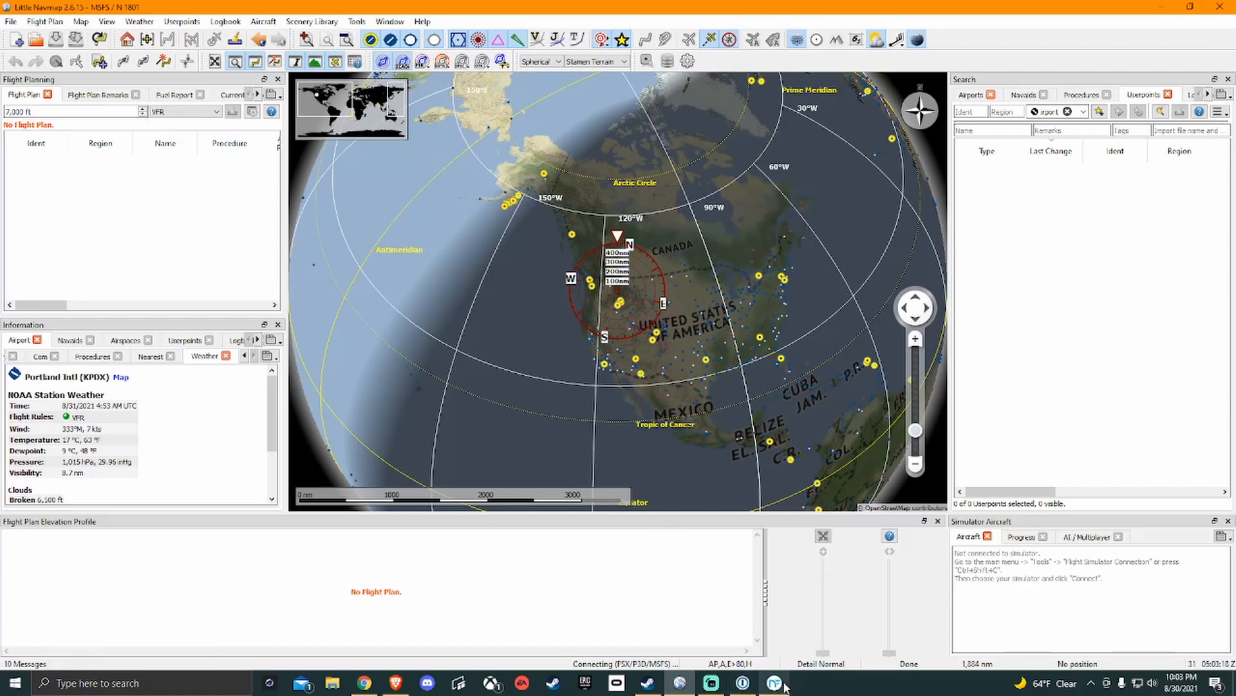
Check the departure airport in NeoFly, then find WN17 in Little Navmap's airport search and show it on the map
{"action": "mouse_move", "coordinate": [780, 684]}
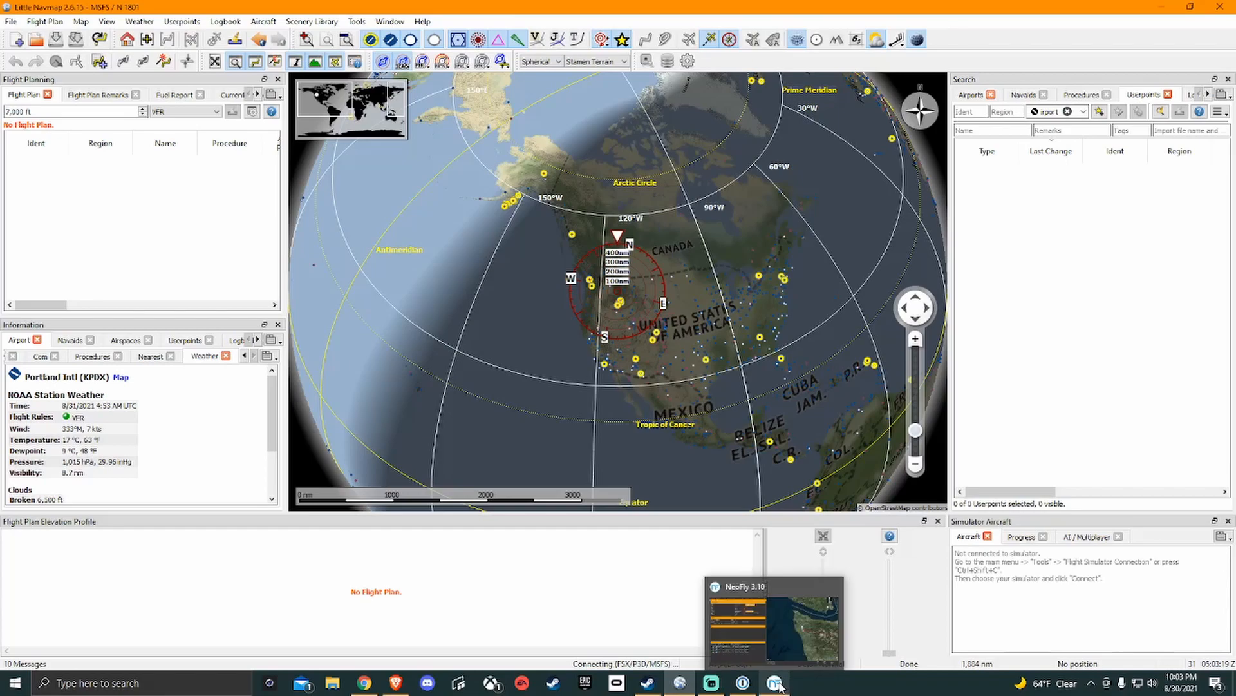
{"action": "left_click", "coordinate": [783, 627]}
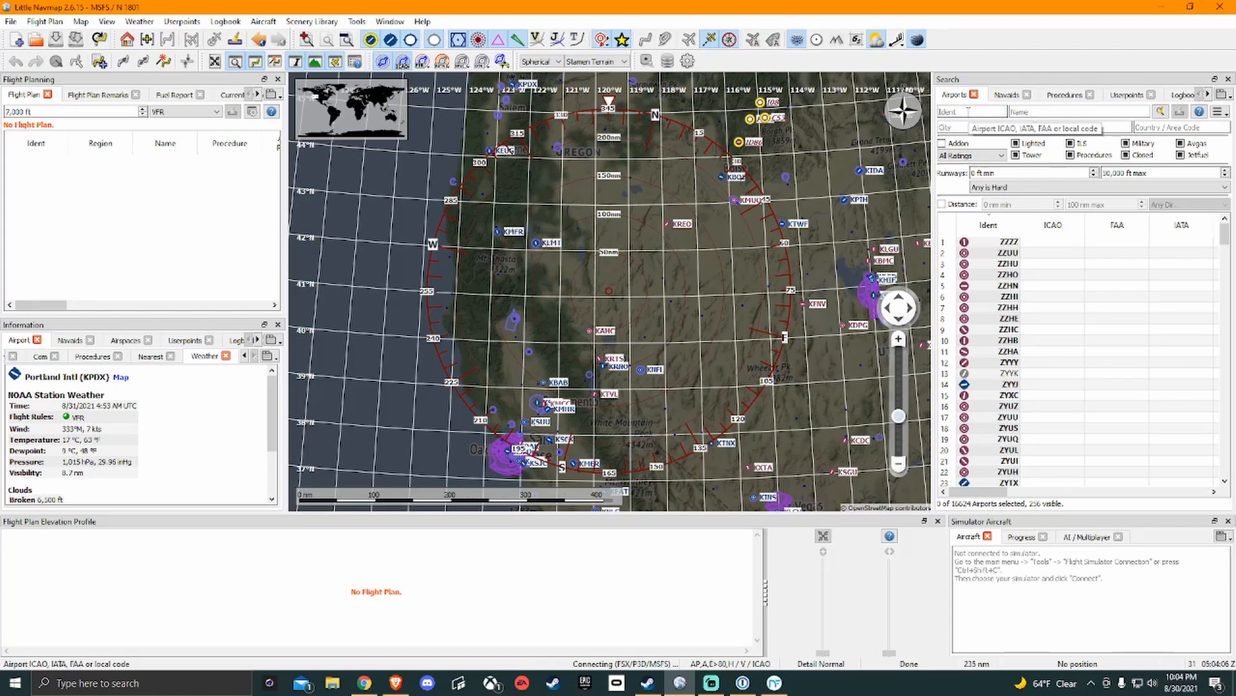
{"action": "left_click", "coordinate": [968, 111]}
{"action": "type", "text": "WN17"}
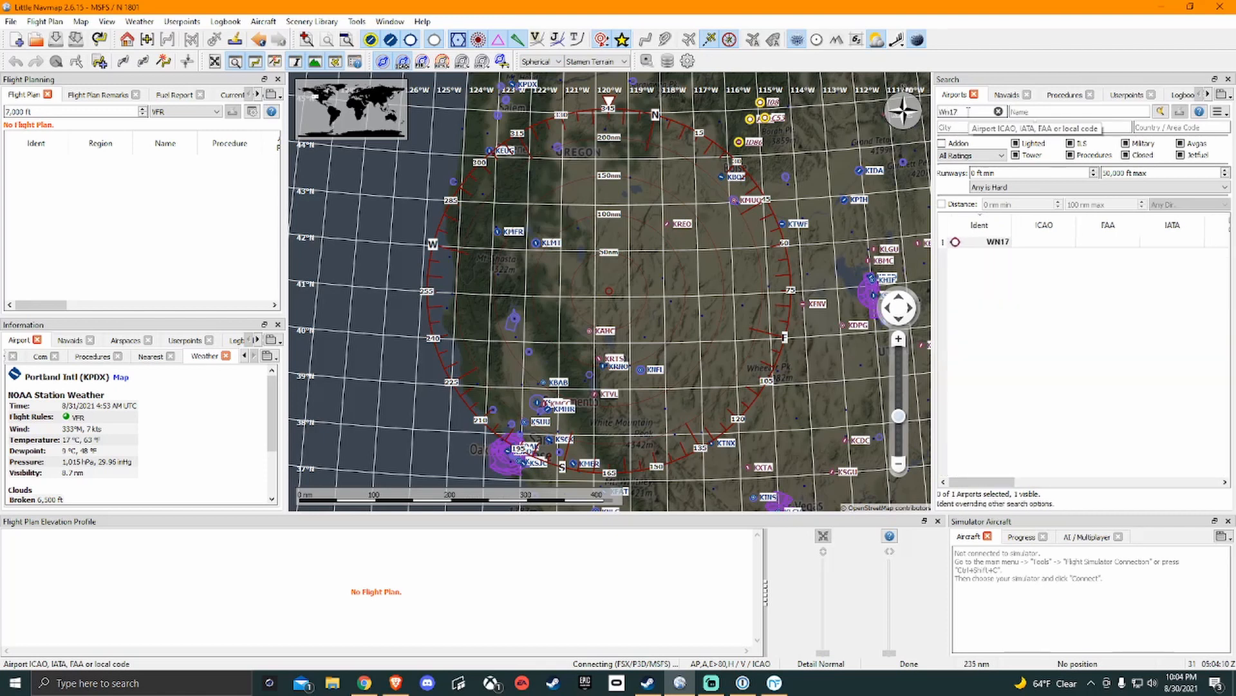
{"action": "key", "text": "Return"}
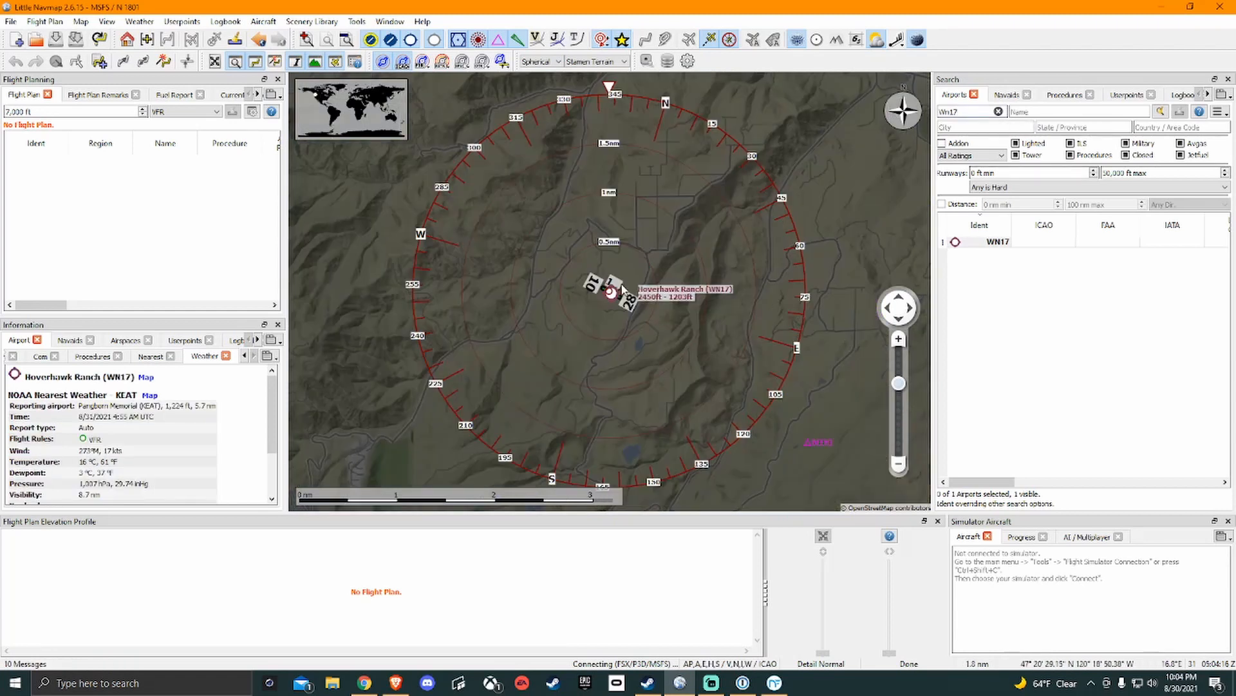
Set Hoverhawk Ranch (WN17) as the departure airport of the flight plan from the map
{"action": "scroll", "coordinate": [628, 289], "scroll_direction": "down", "scroll_amount": 2}
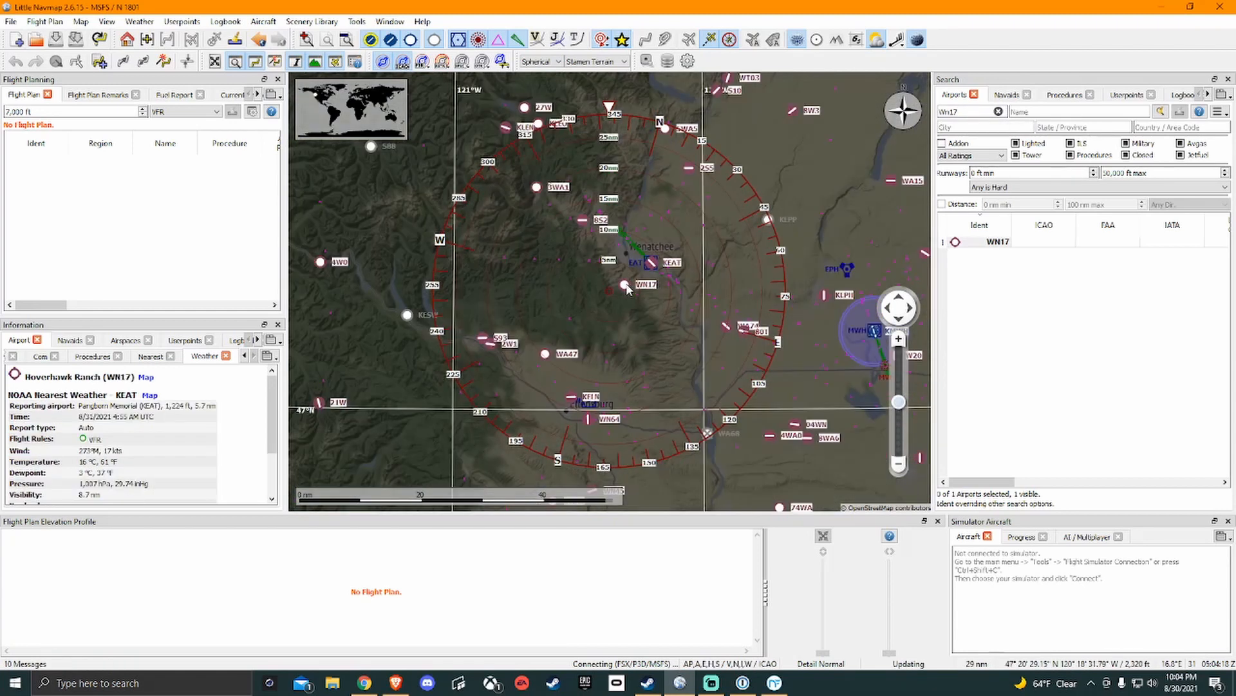
{"action": "scroll", "coordinate": [630, 289], "scroll_direction": "up", "scroll_amount": 2}
{"action": "scroll", "coordinate": [630, 290], "scroll_direction": "up", "scroll_amount": 3}
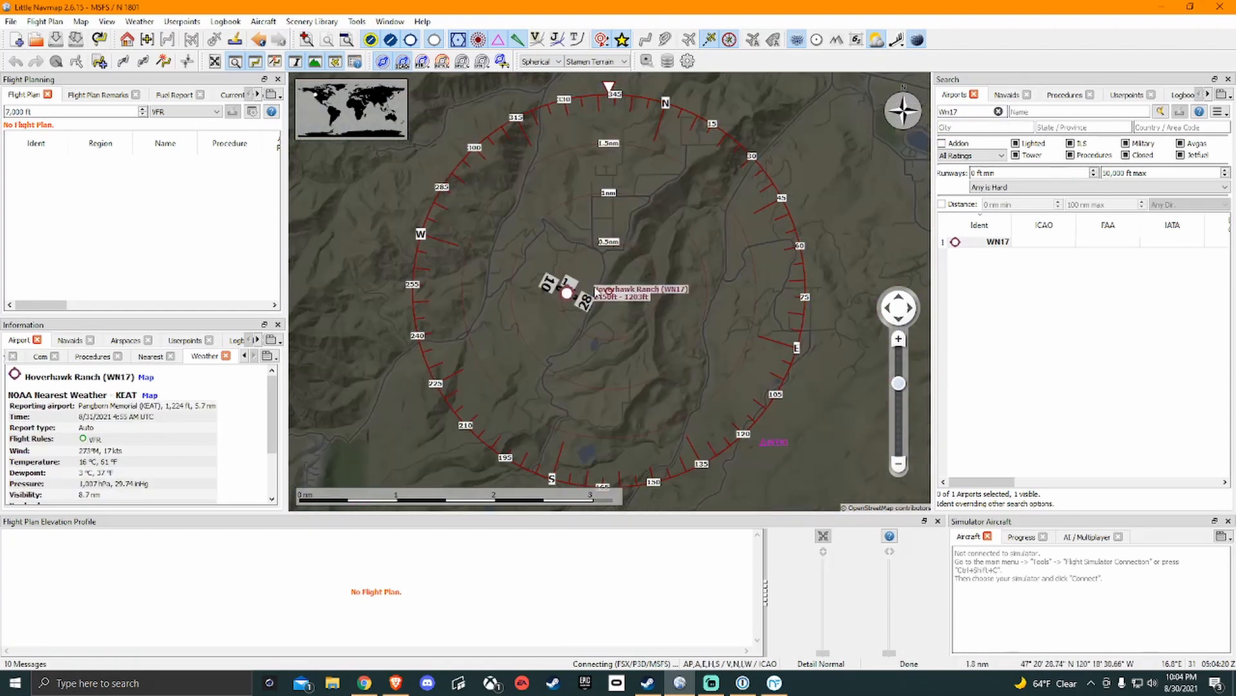
{"action": "right_click", "coordinate": [572, 296]}
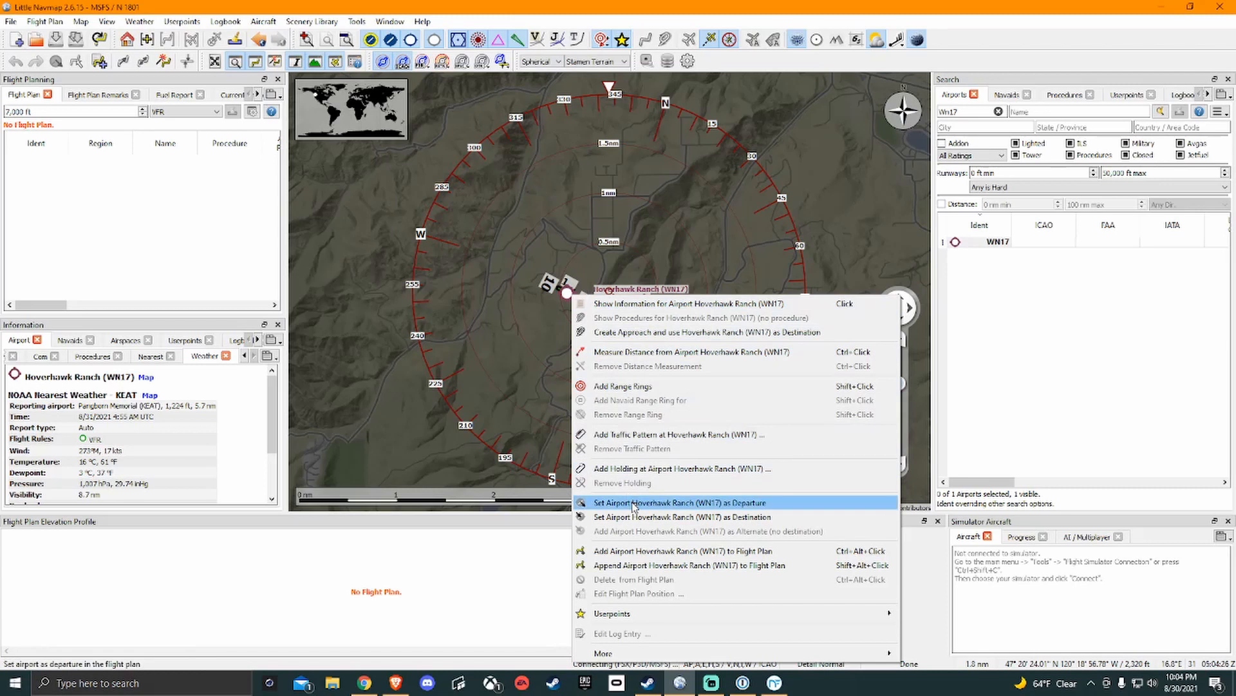
{"action": "left_click", "coordinate": [698, 506]}
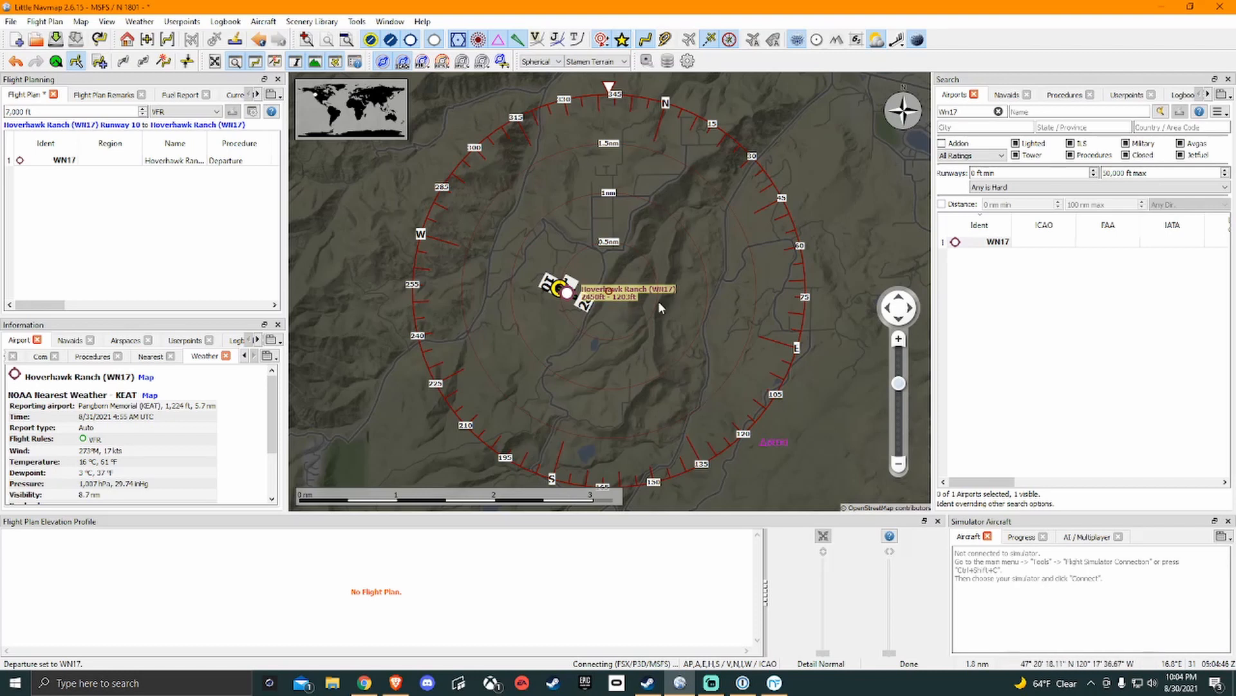
Check the first mission's destination in NeoFly, then search Little Navmap's airports for KLEN and show its information
{"action": "left_click", "coordinate": [776, 684]}
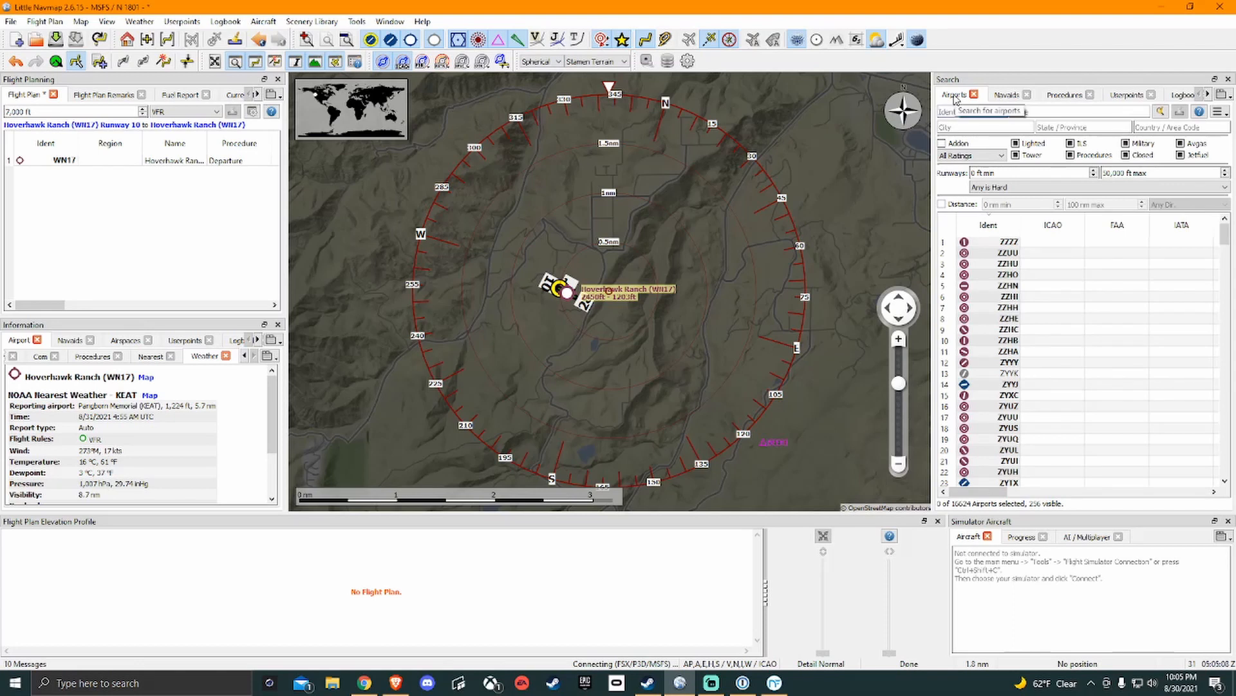
{"action": "type", "text": "Klen"}
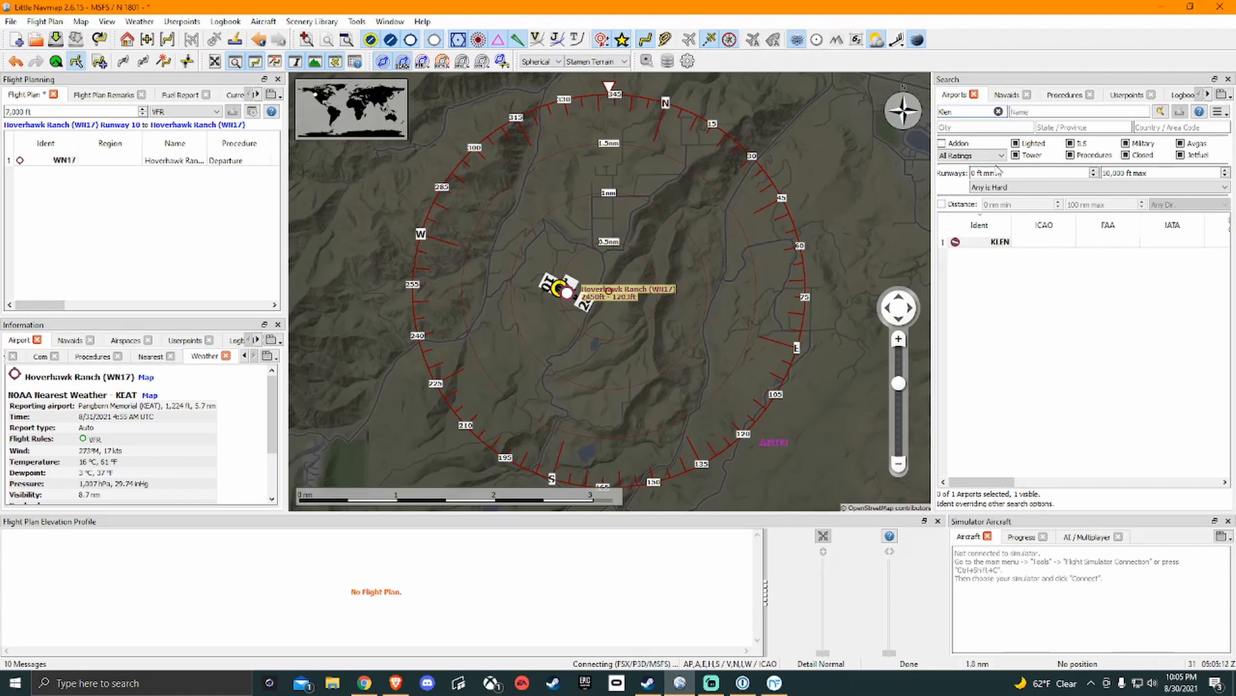
{"action": "right_click", "coordinate": [985, 243]}
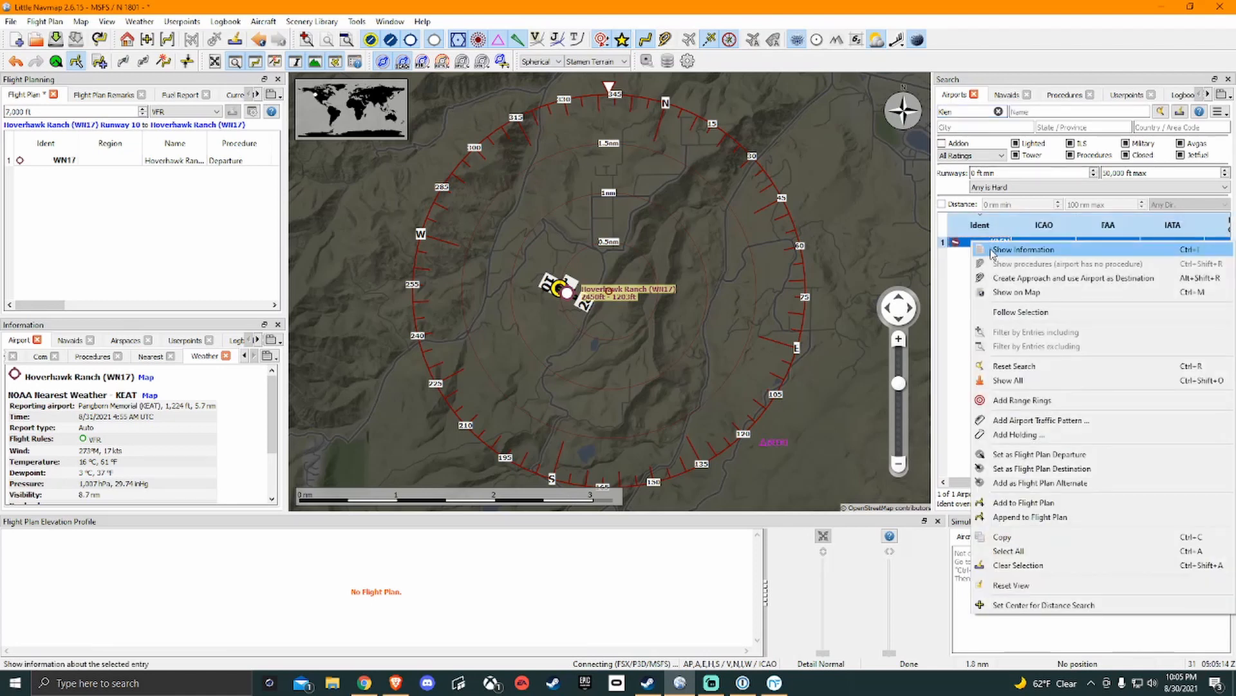
{"action": "left_click", "coordinate": [1022, 249]}
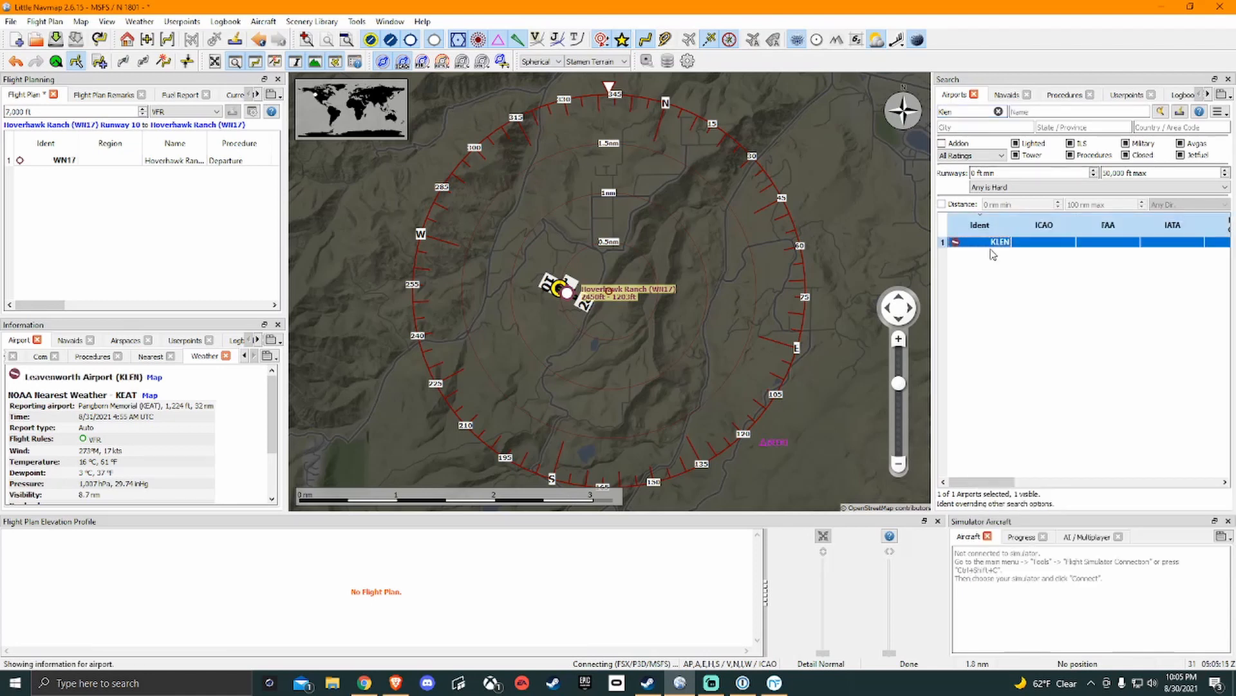
Show Leavenworth Airport (KLEN) on the map and add it to the flight plan
{"action": "left_click", "coordinate": [156, 380]}
{"action": "right_click", "coordinate": [609, 290]}
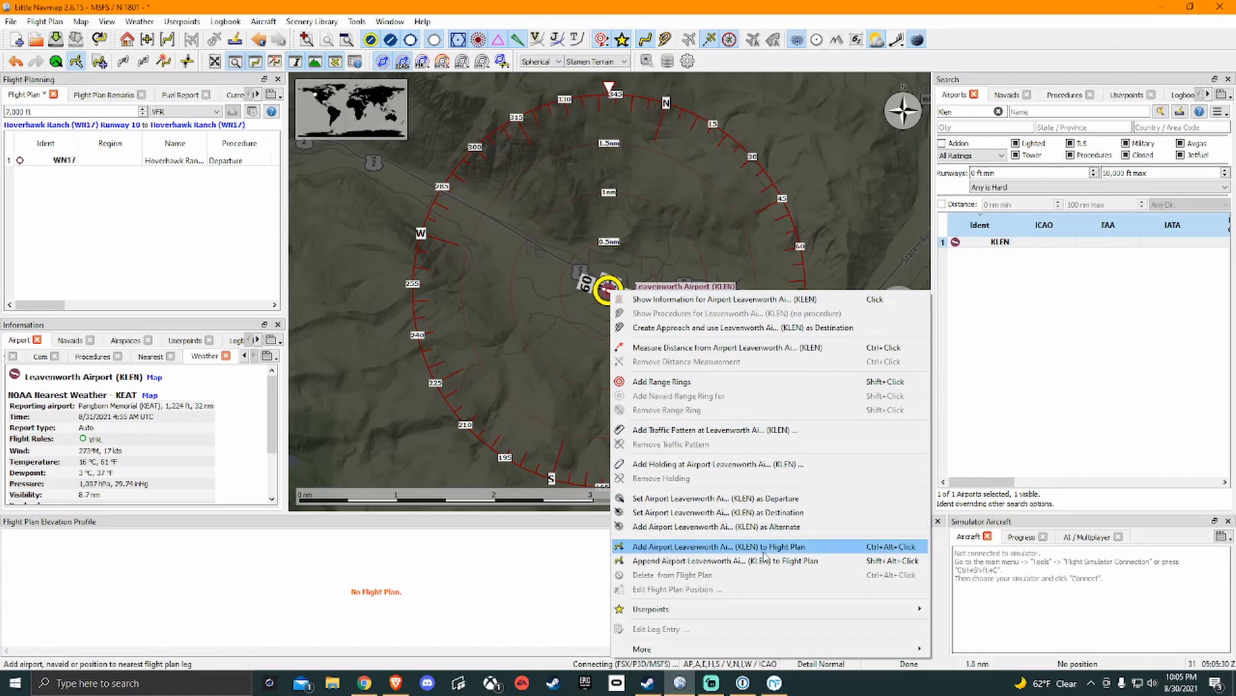
{"action": "left_click", "coordinate": [787, 548]}
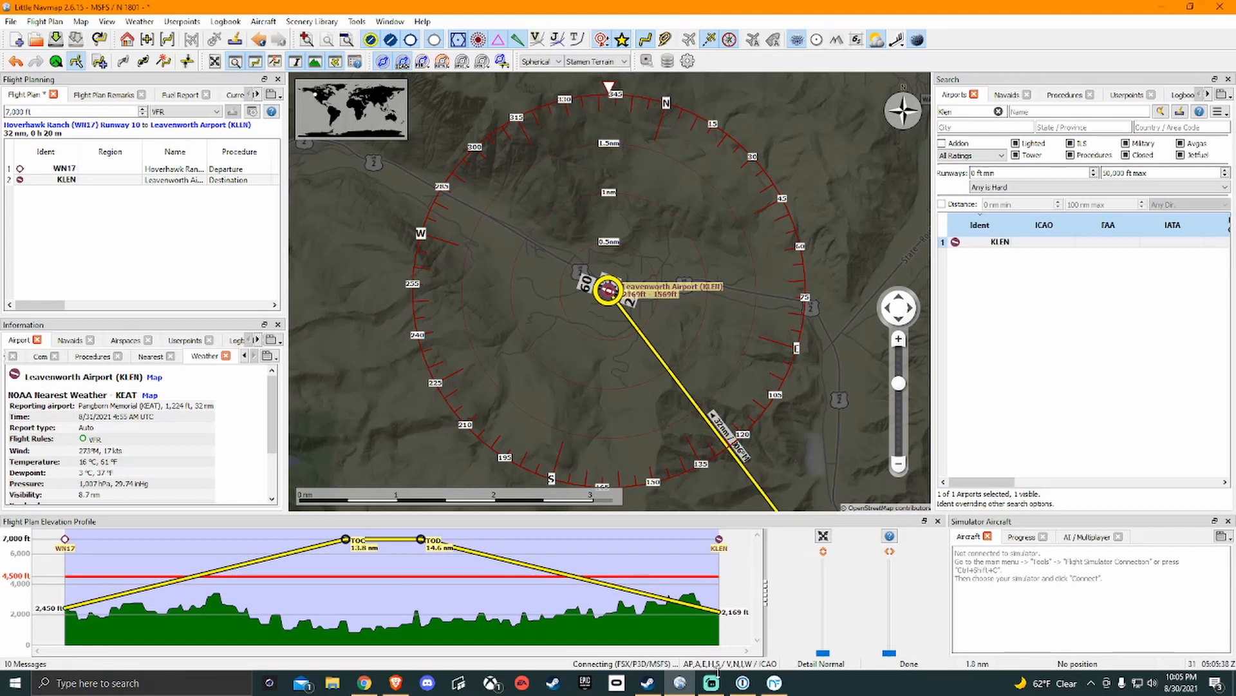
Check the second stacked mission's destination in NeoFly, then search Little Navmap's airports for KESW
{"action": "left_click", "coordinate": [776, 683]}
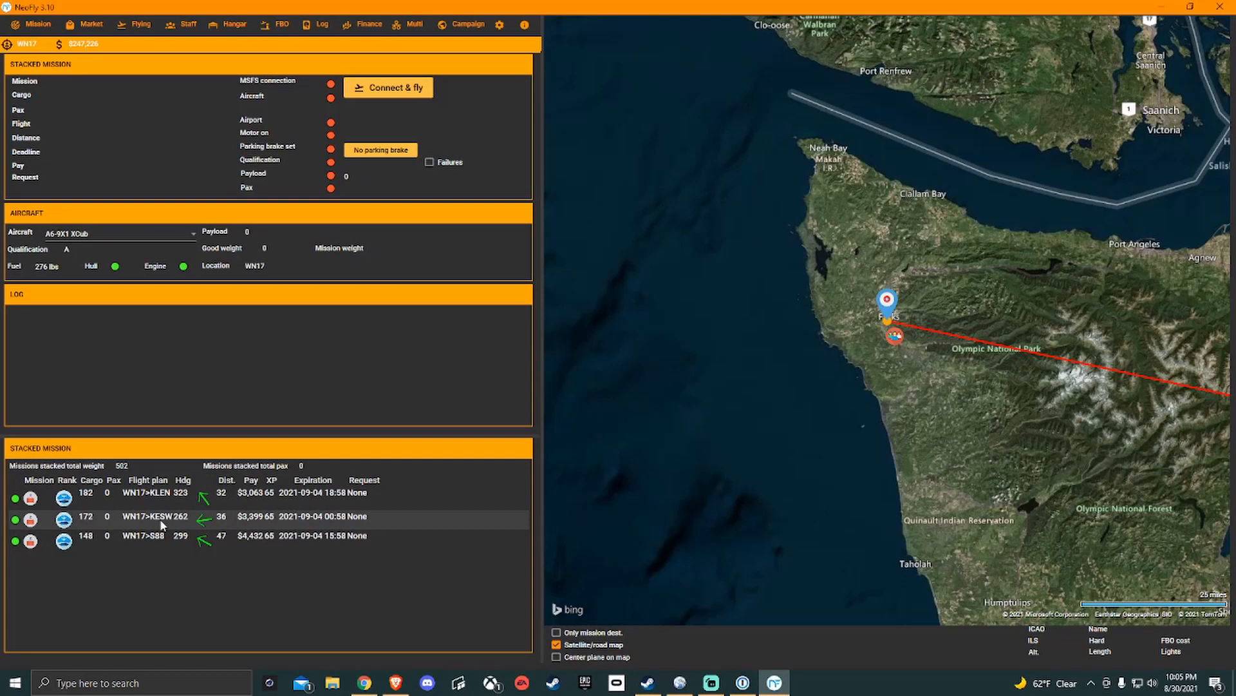
{"action": "left_click", "coordinate": [680, 683]}
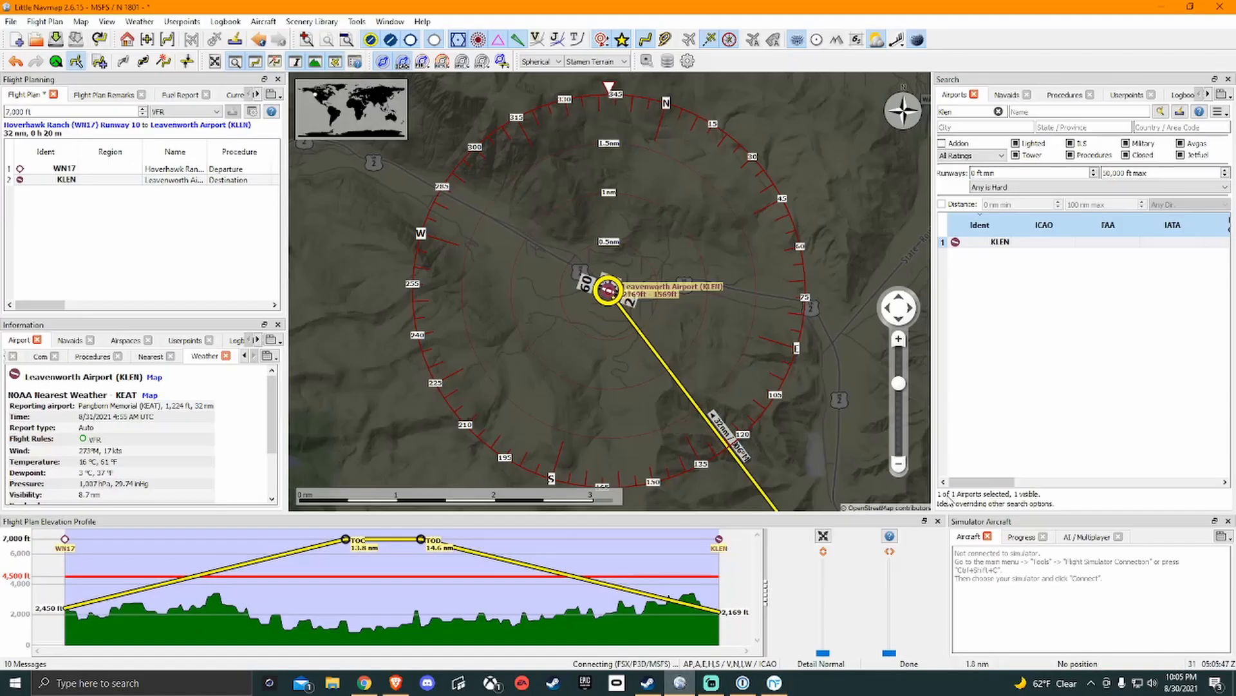
{"action": "left_click", "coordinate": [998, 111]}
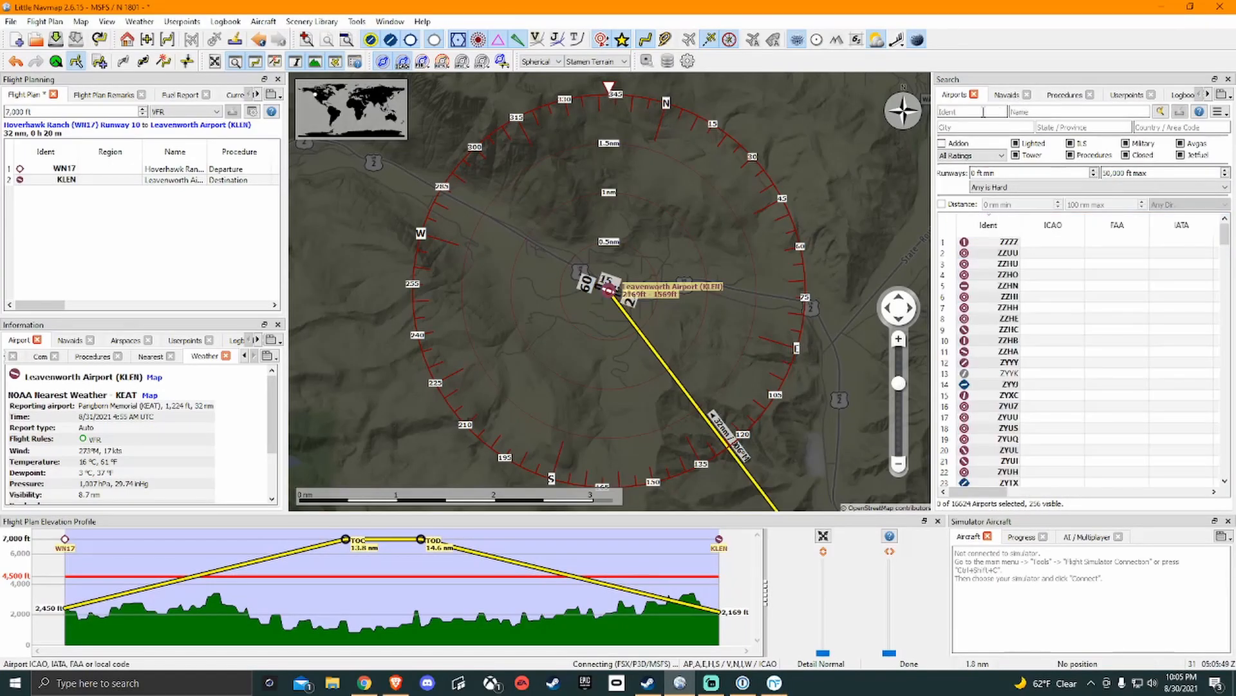
{"action": "type", "text": "kesw"}
Show Easton State (KESW) on the map and add it to the flight plan
{"action": "right_click", "coordinate": [995, 242]}
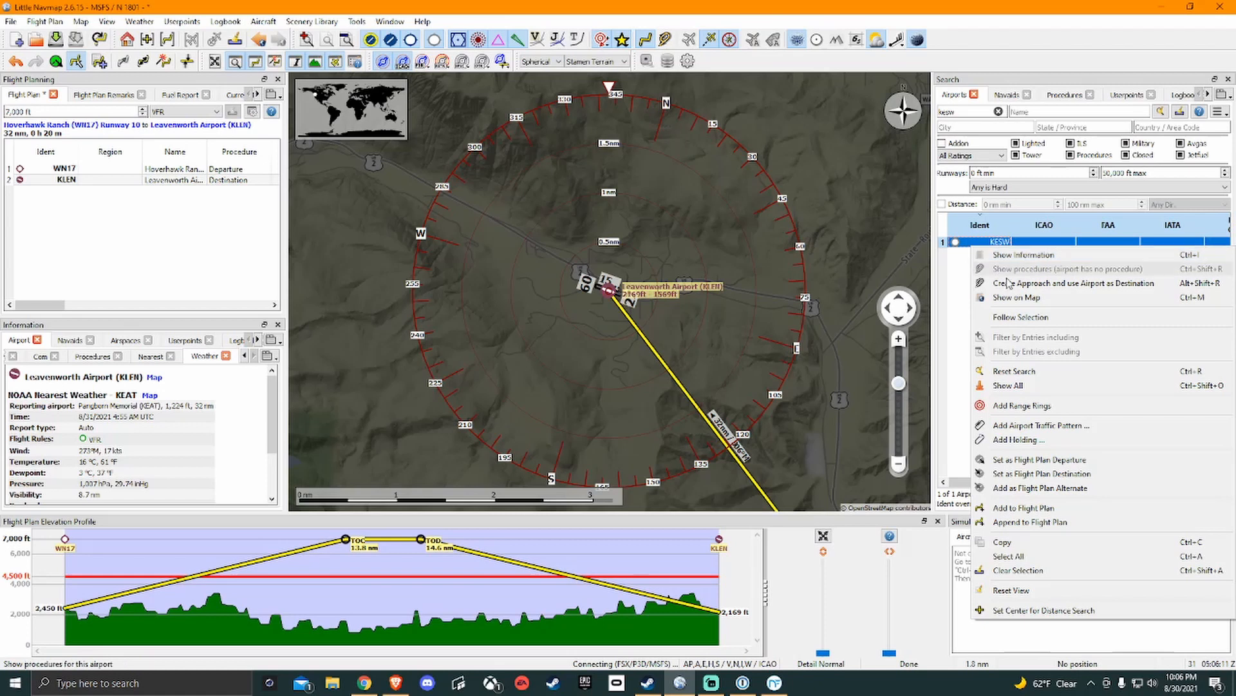
{"action": "left_click", "coordinate": [1009, 298]}
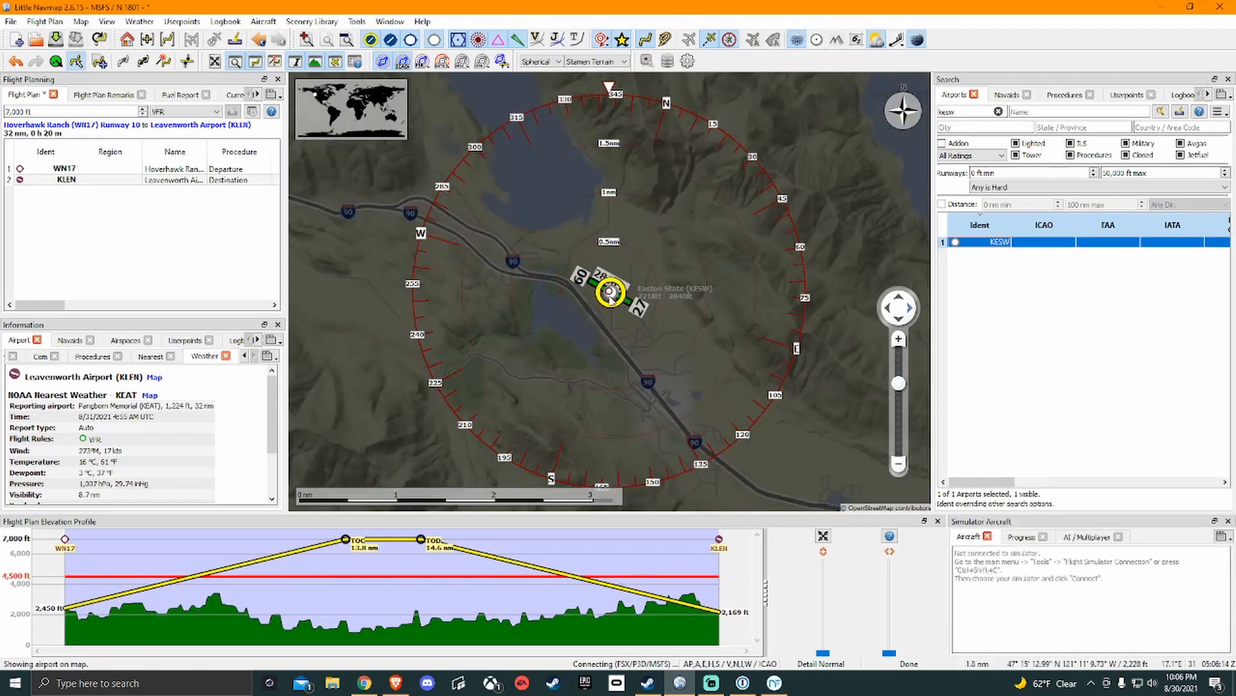
{"action": "right_click", "coordinate": [610, 295]}
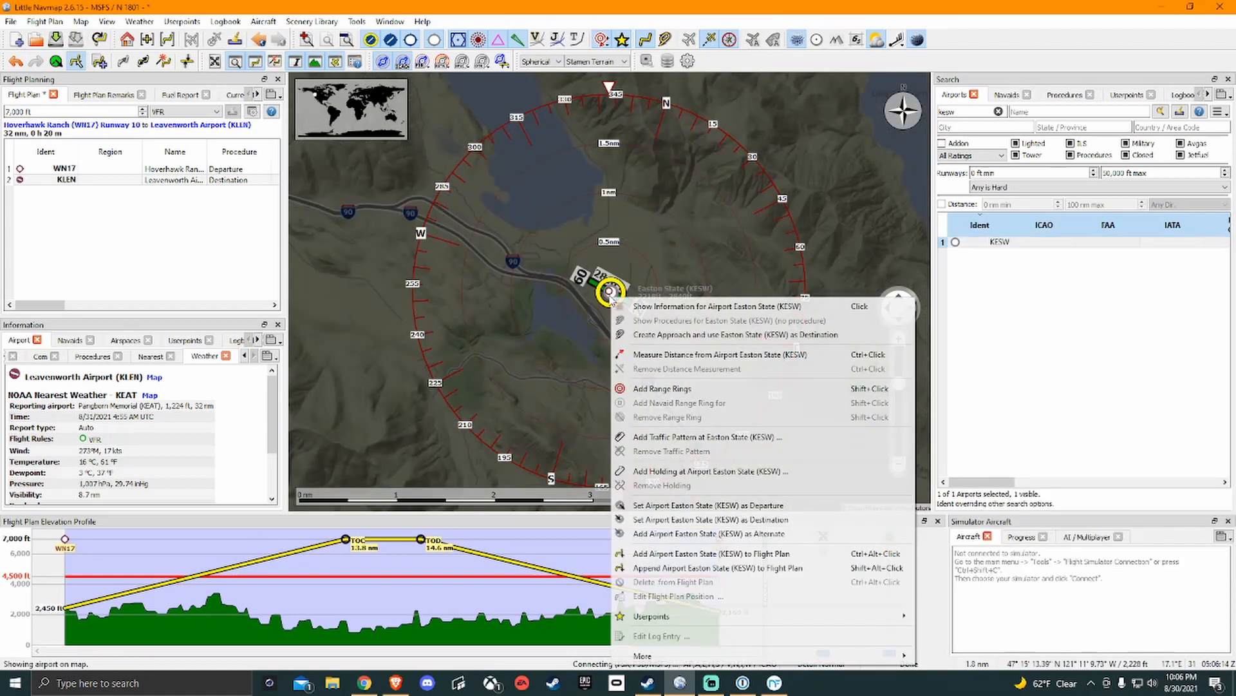
{"action": "left_click", "coordinate": [734, 553]}
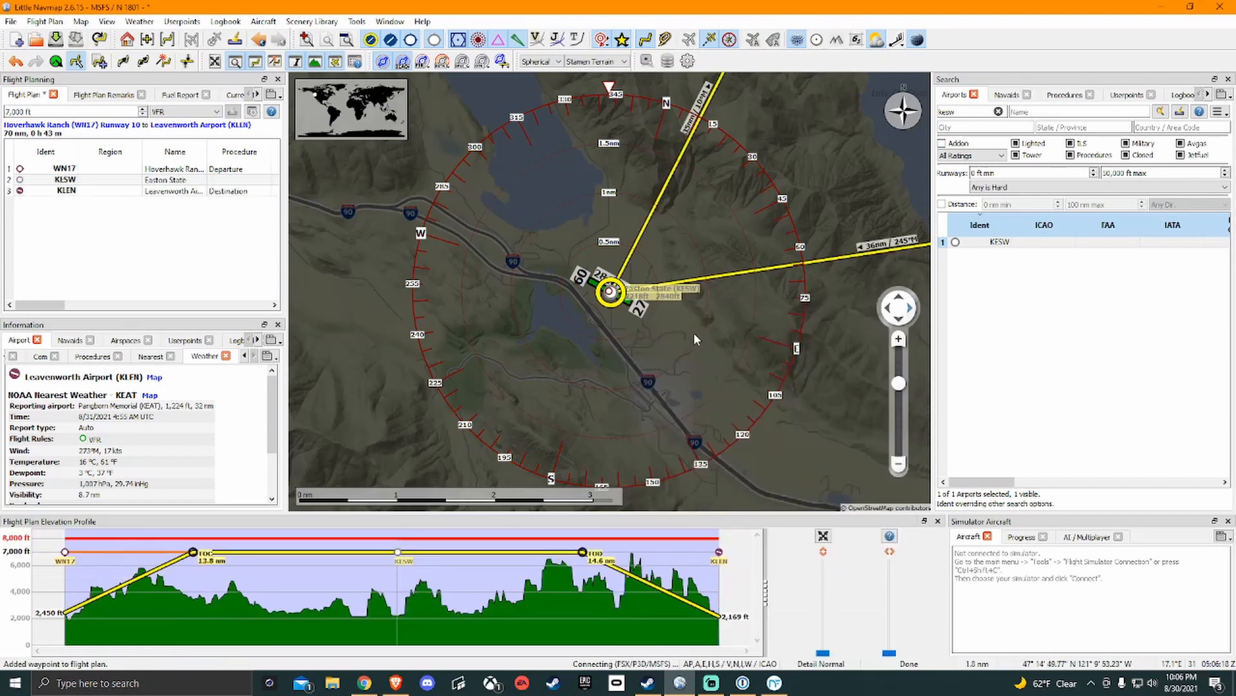
Check the third stacked mission's destination in NeoFly, then search Little Navmap's airports for S88
{"action": "left_click", "coordinate": [775, 683]}
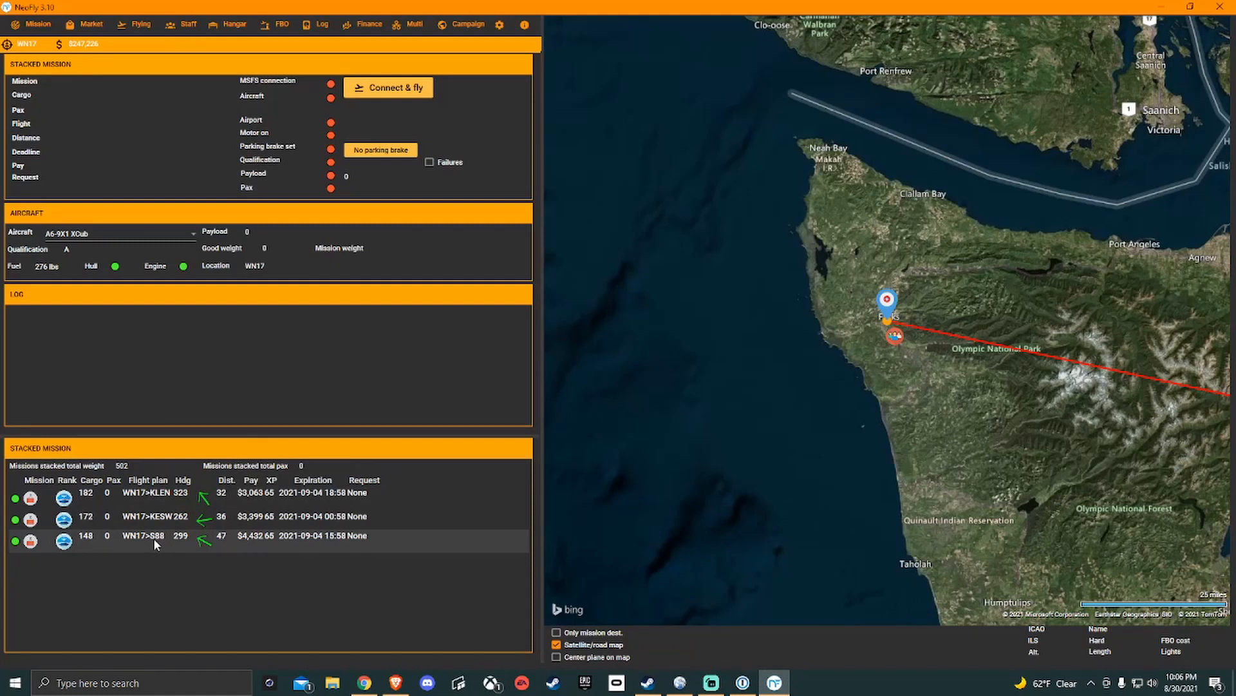
{"action": "left_click", "coordinate": [680, 684]}
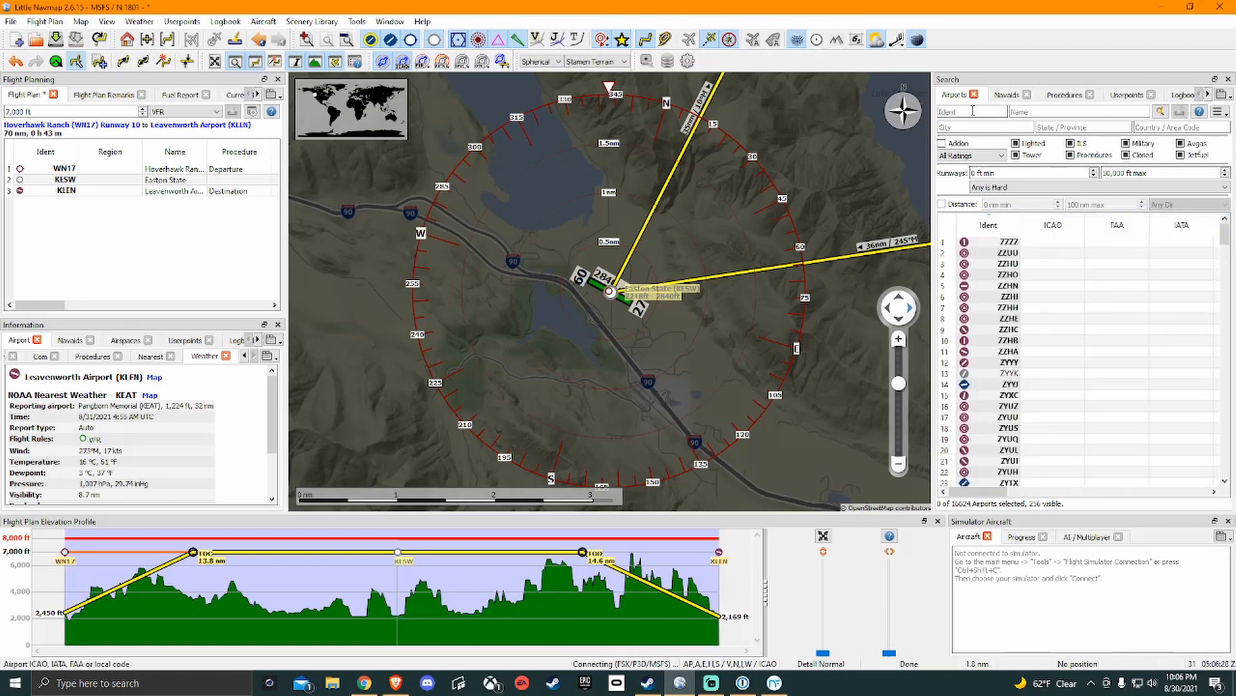
{"action": "type", "text": "s88"}
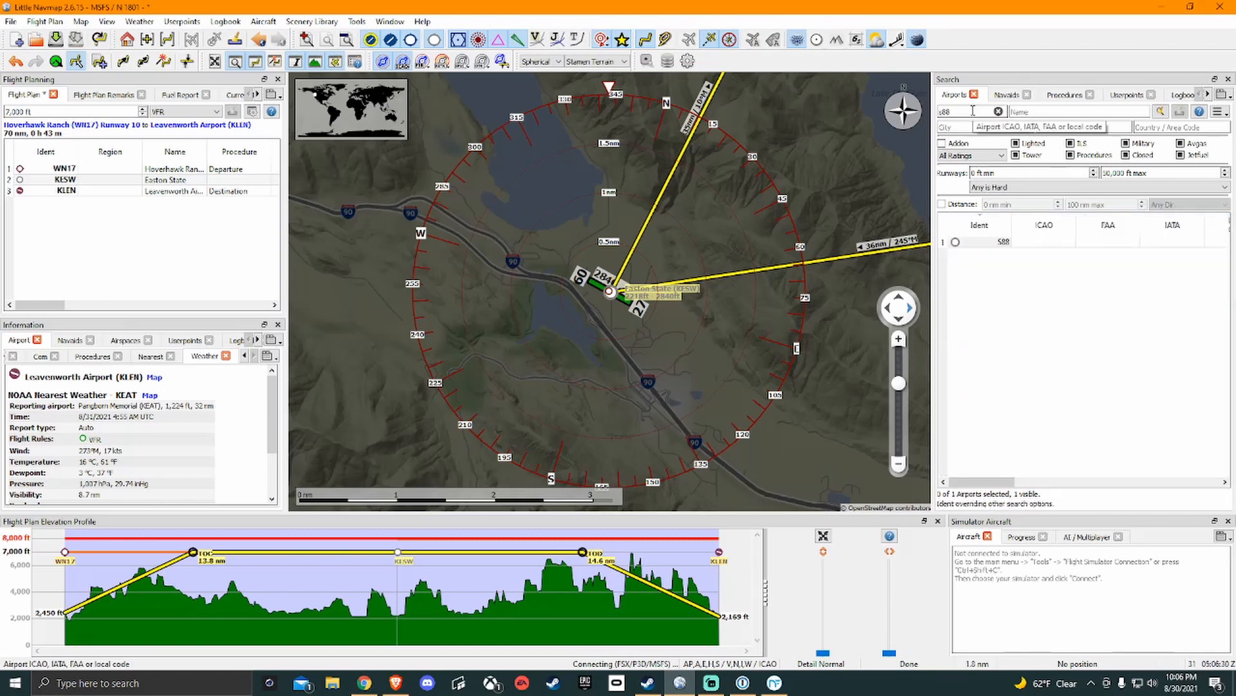
Show Skykomish State (S88) on the map and set it as the flight plan's destination
{"action": "right_click", "coordinate": [1012, 246]}
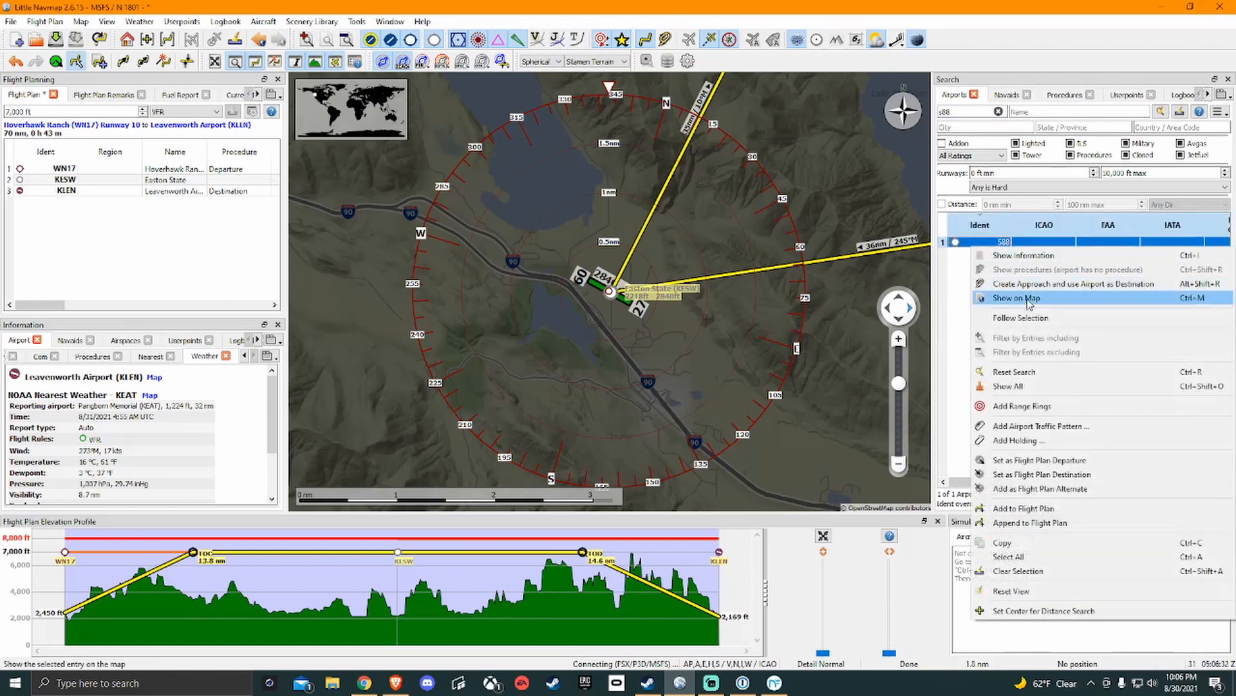
{"action": "left_click", "coordinate": [1030, 298]}
{"action": "right_click", "coordinate": [609, 291]}
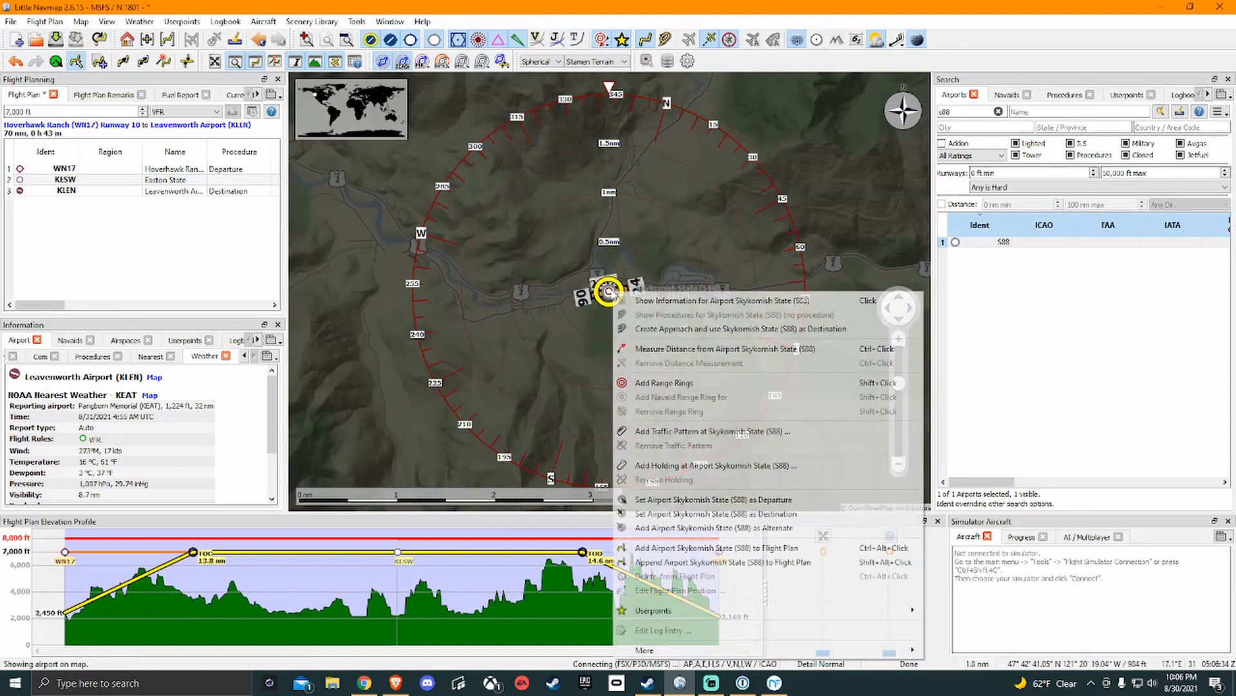
{"action": "left_click", "coordinate": [724, 514]}
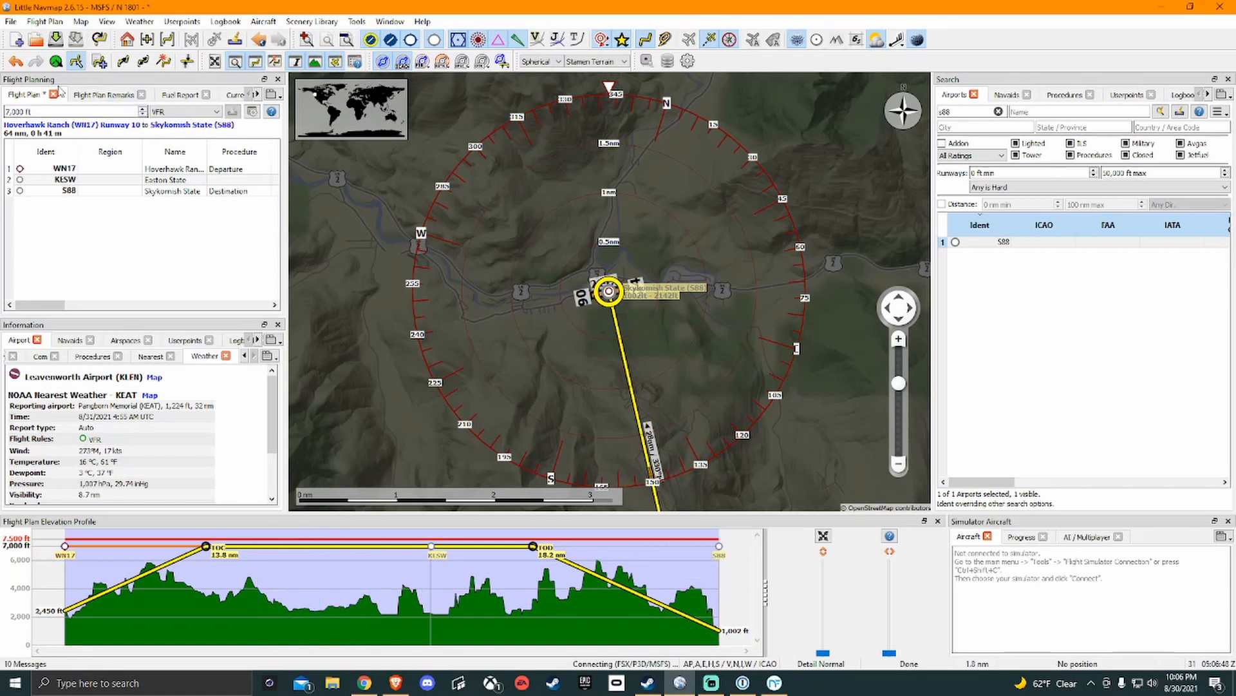
Set the cruise altitude to 8,000 ft and move the S88 leg up ahead of KESW in the flight plan
{"action": "left_click", "coordinate": [143, 110]}
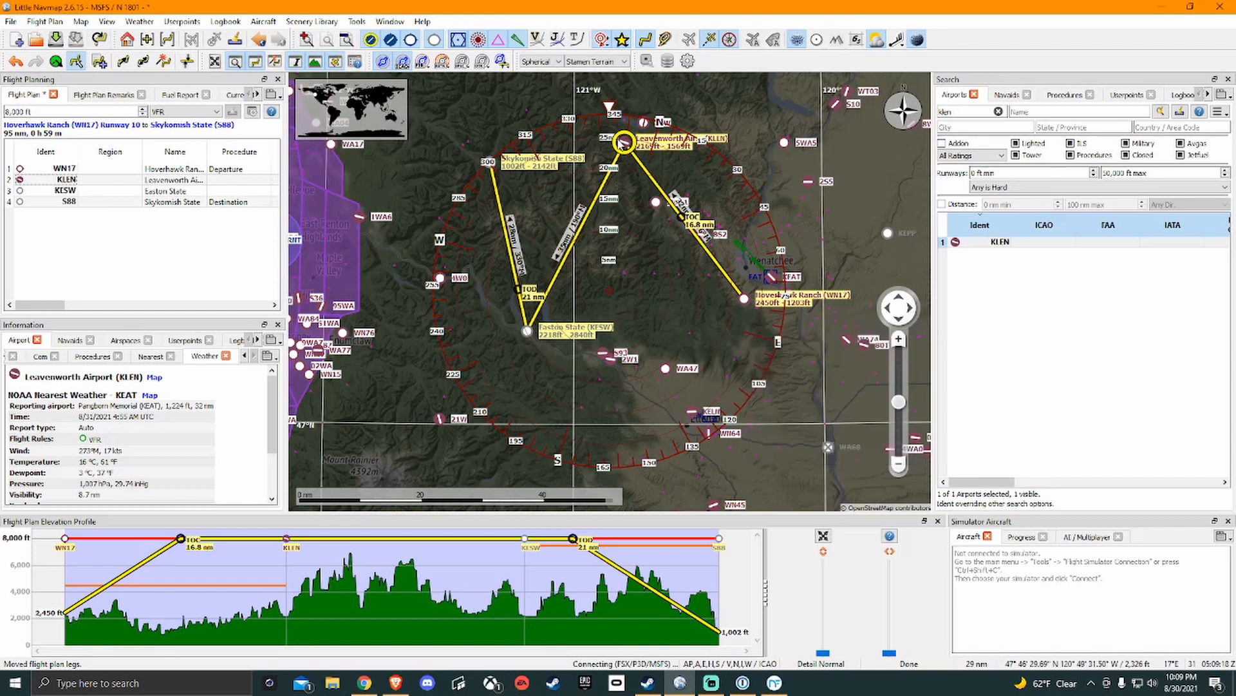
{"action": "mouse_move", "coordinate": [492, 163]}
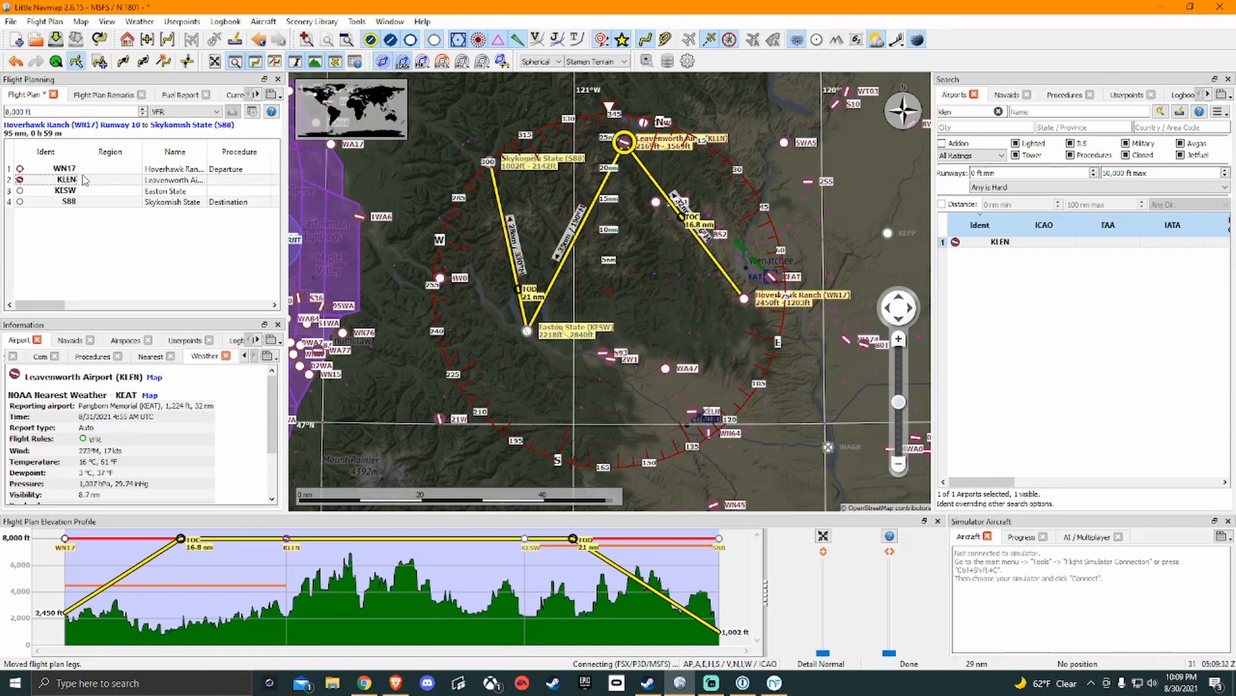
{"action": "right_click", "coordinate": [56, 205]}
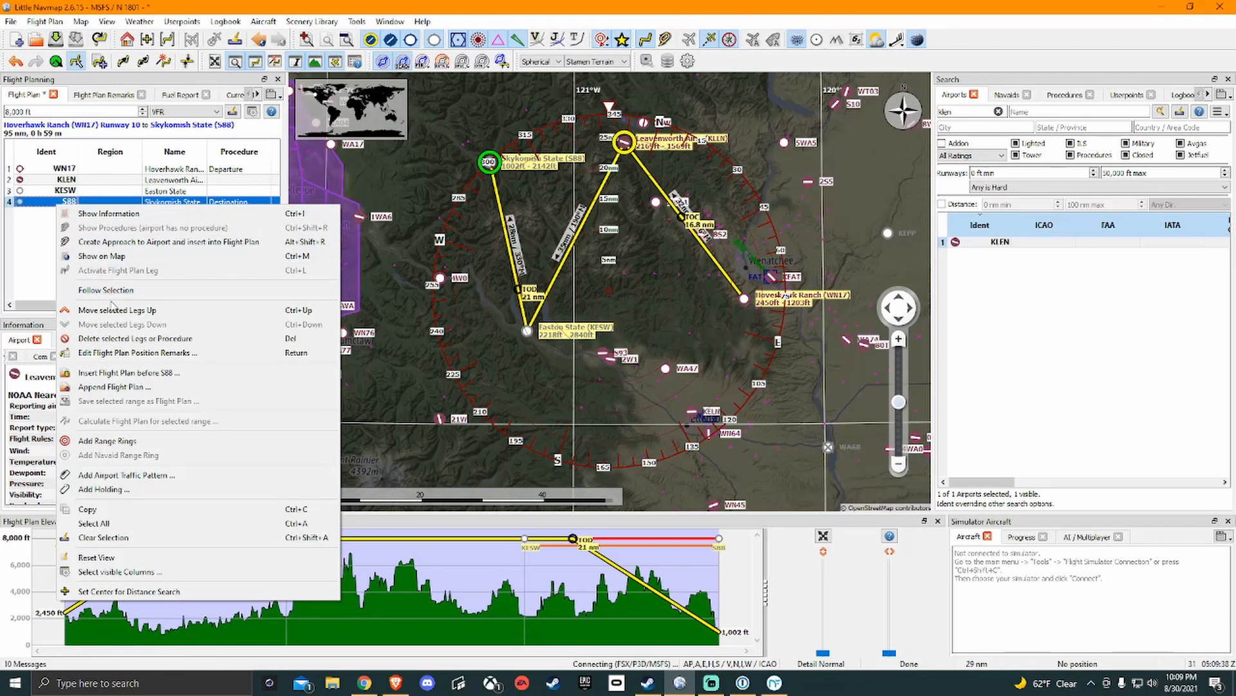
{"action": "left_click", "coordinate": [117, 311]}
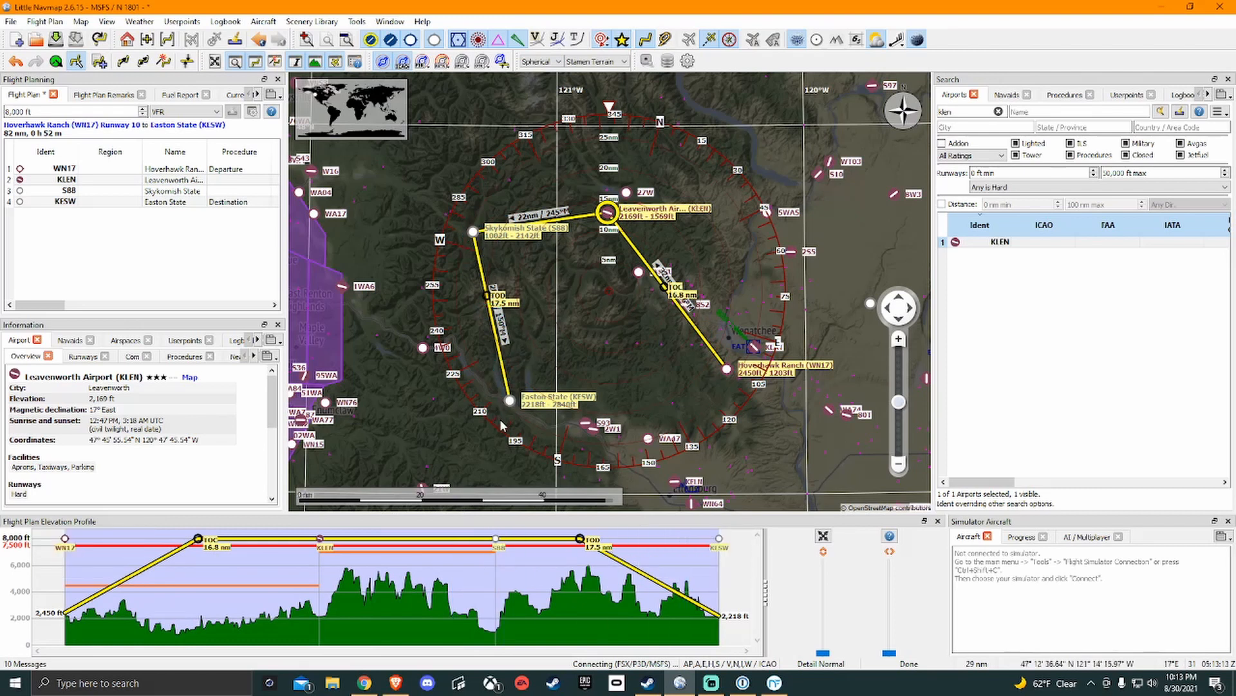
Create a custom approach to runway 09 at Easton State (KESW) and add it to the flight plan
{"action": "scroll", "coordinate": [528, 412], "scroll_direction": "up", "scroll_amount": 1}
{"action": "scroll", "coordinate": [527, 406], "scroll_direction": "up", "scroll_amount": 3}
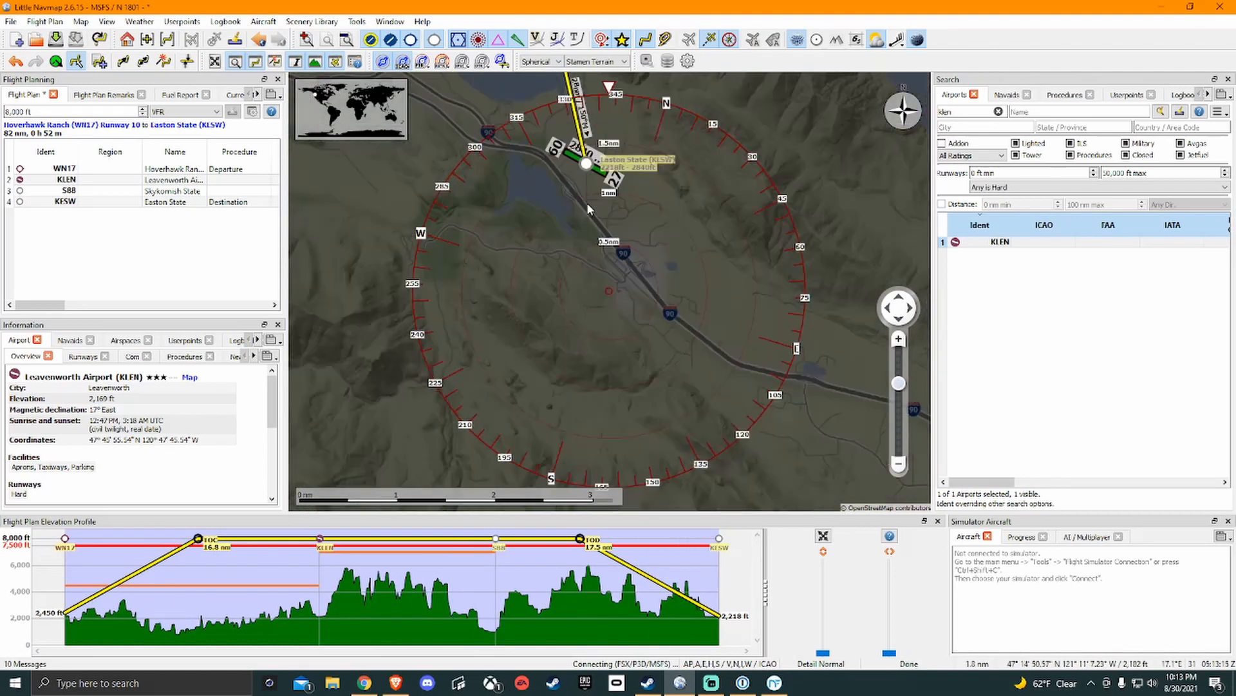
{"action": "left_click_drag", "start_coordinate": [587, 208], "coordinate": [625, 296]}
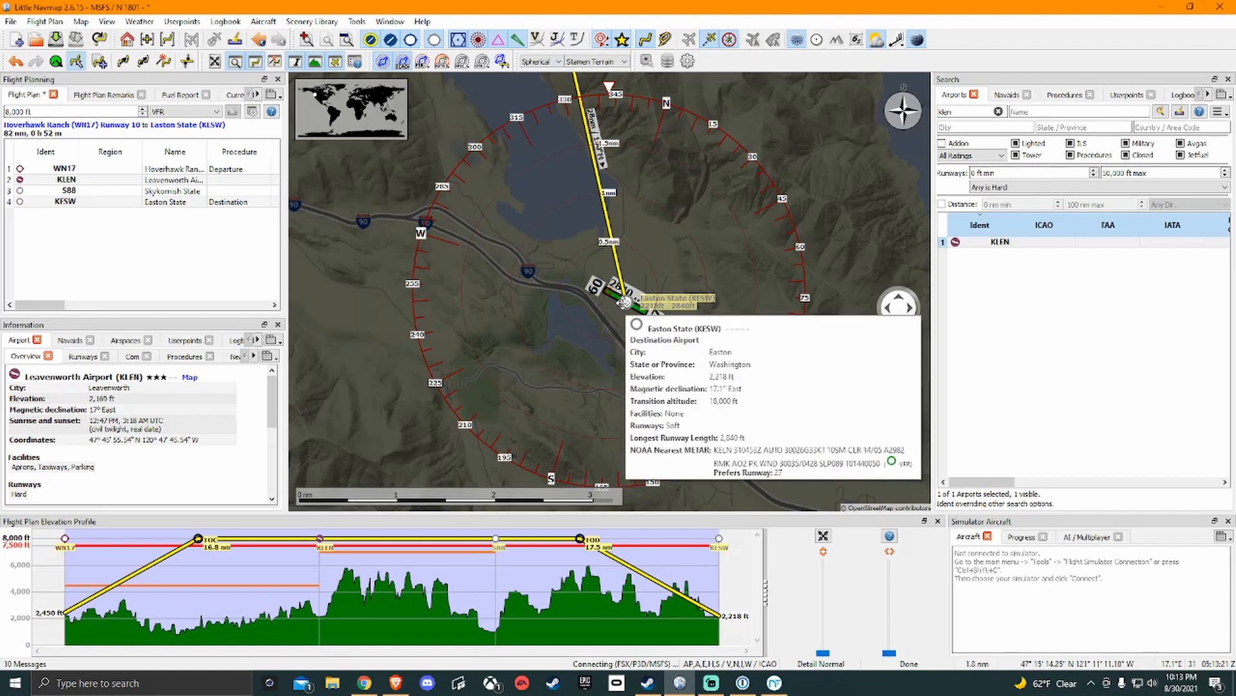
{"action": "right_click", "coordinate": [627, 302]}
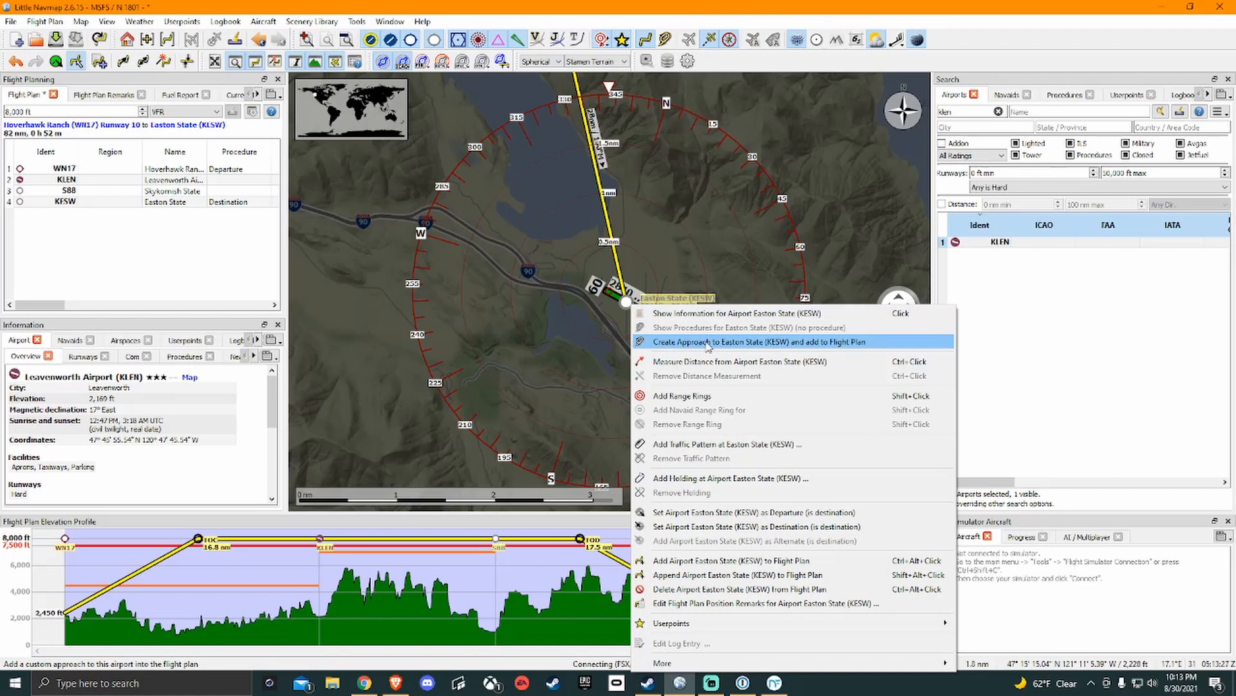
{"action": "left_click", "coordinate": [744, 348]}
{"action": "left_click", "coordinate": [490, 286]}
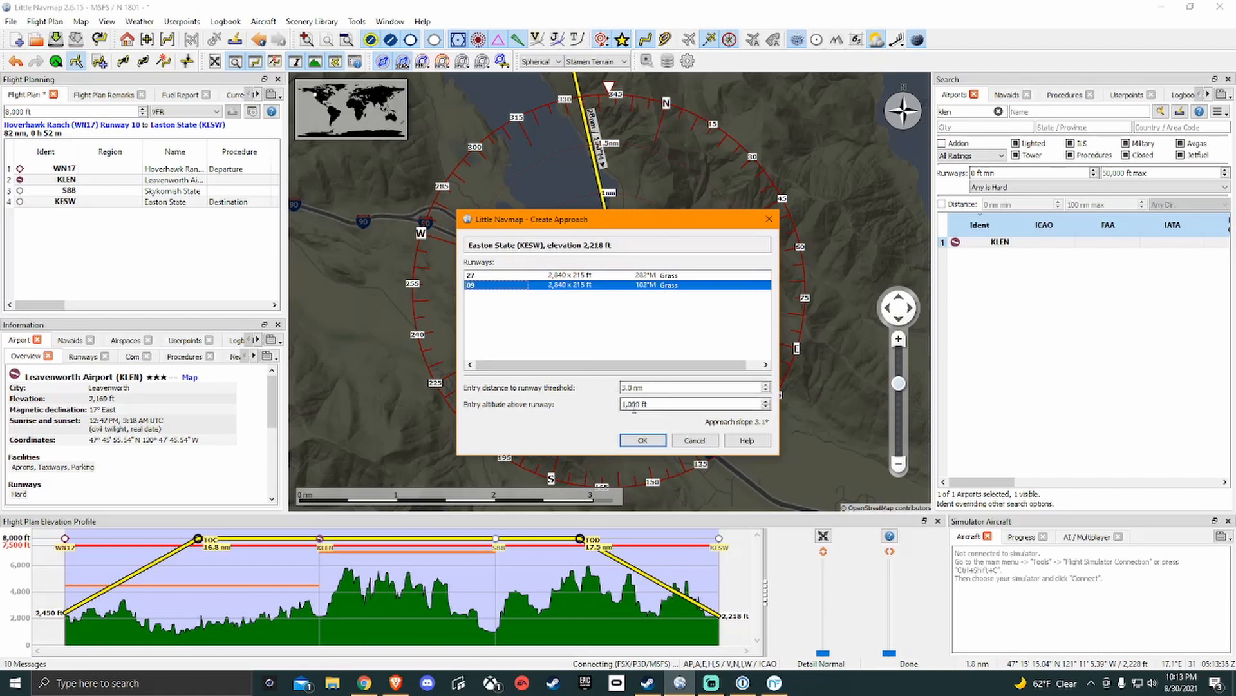
{"action": "left_click", "coordinate": [643, 441]}
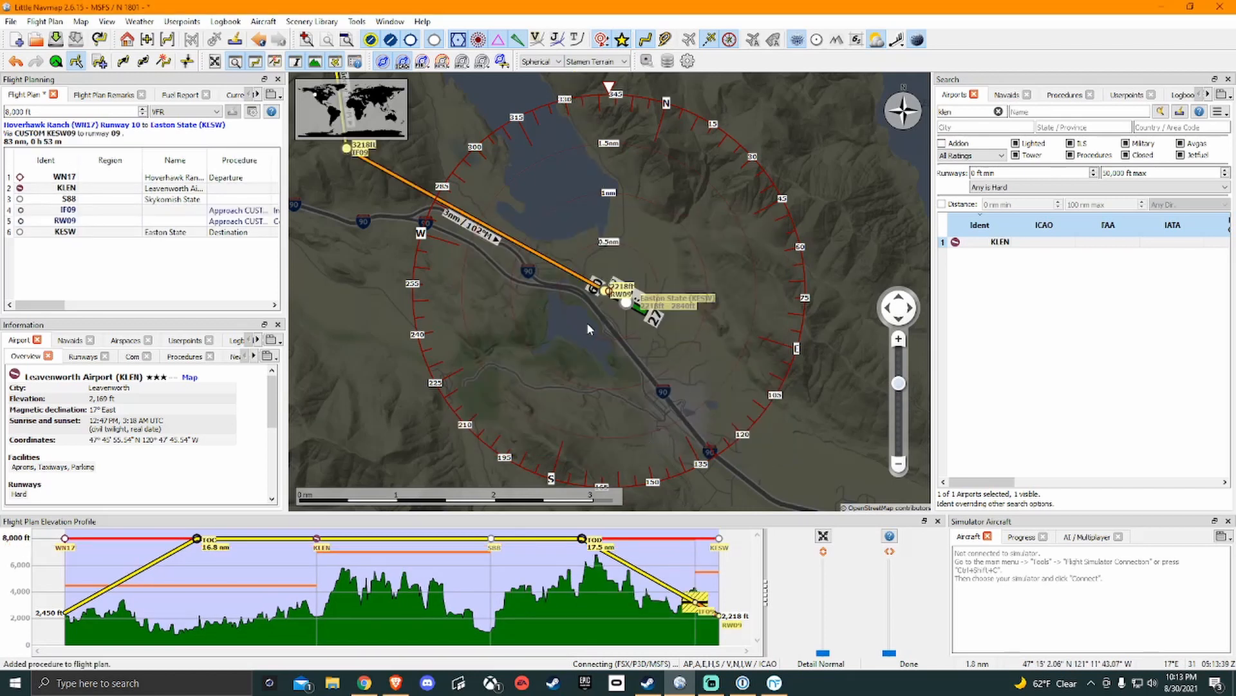
Save the completed flight plan in LNMPLN format under the name "Sample flight"
{"action": "scroll", "coordinate": [579, 314], "scroll_direction": "down", "scroll_amount": 3}
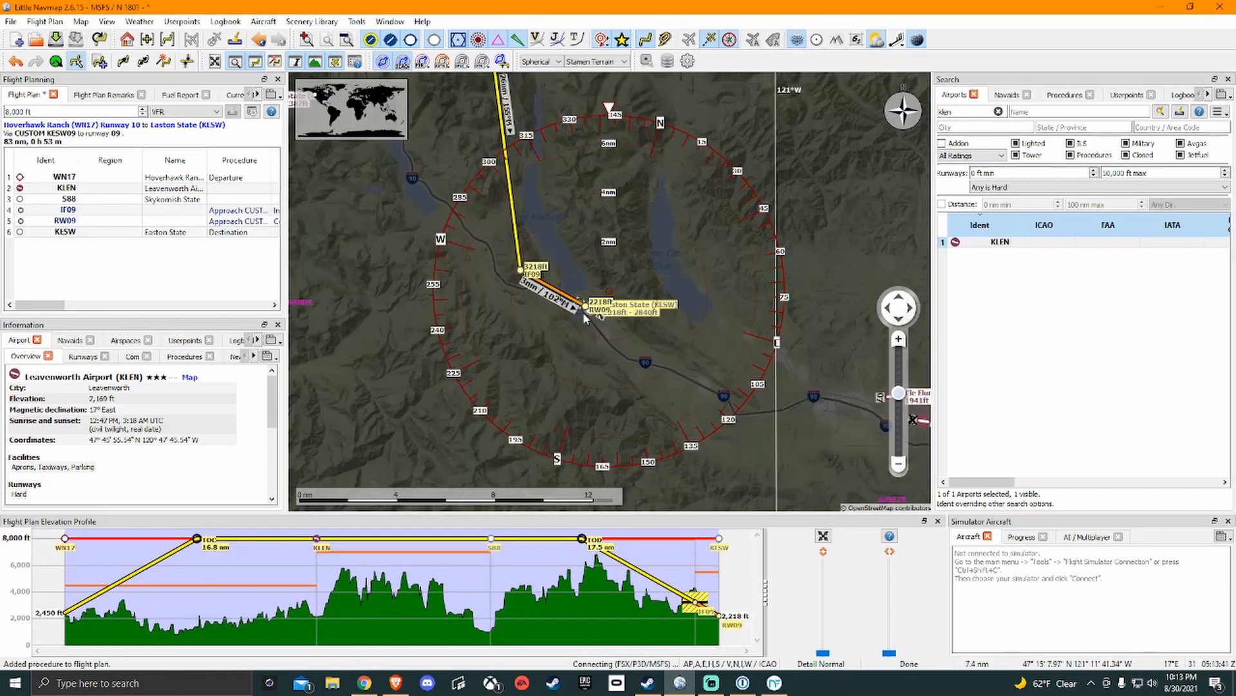
{"action": "scroll", "coordinate": [592, 320], "scroll_direction": "down", "scroll_amount": 1}
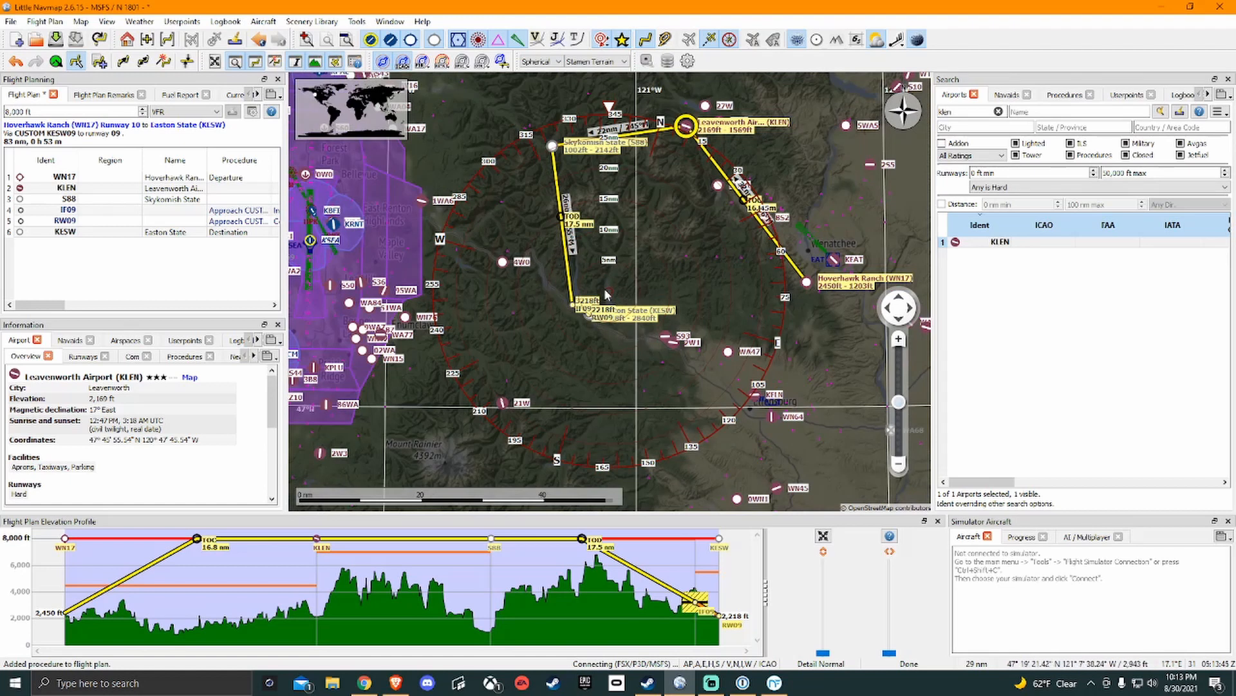
{"action": "scroll", "coordinate": [704, 176], "scroll_direction": "up", "scroll_amount": 1}
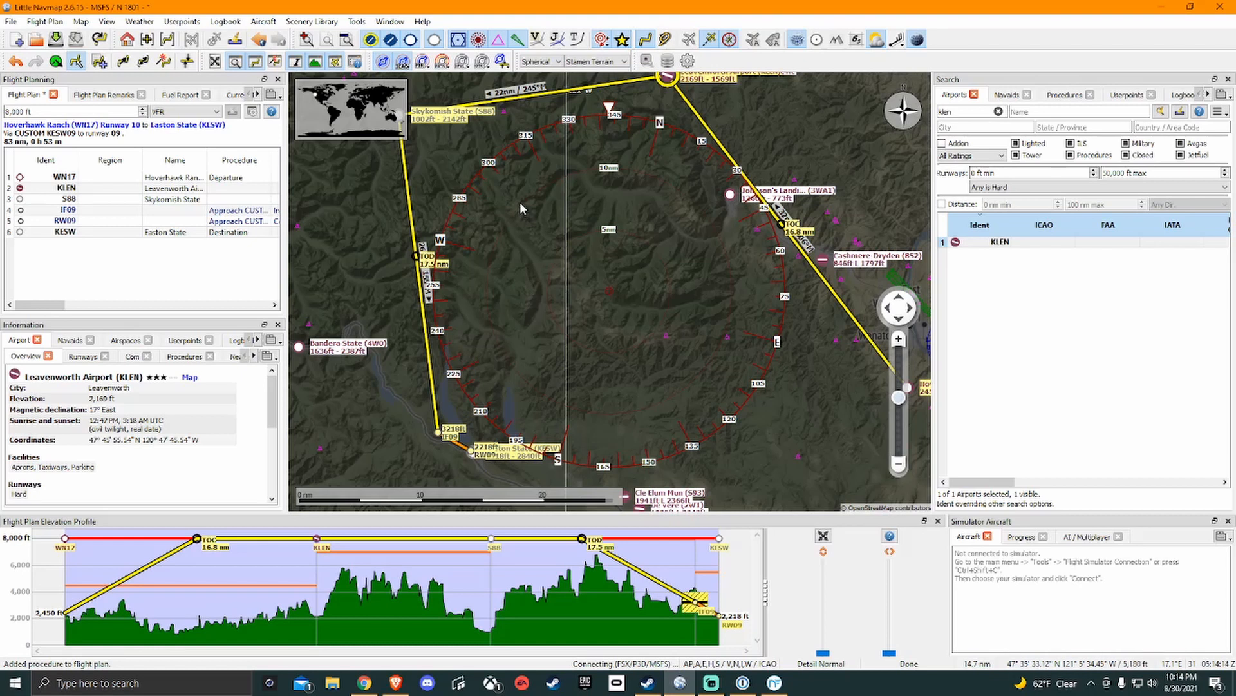
{"action": "scroll", "coordinate": [519, 202], "scroll_direction": "down", "scroll_amount": 2}
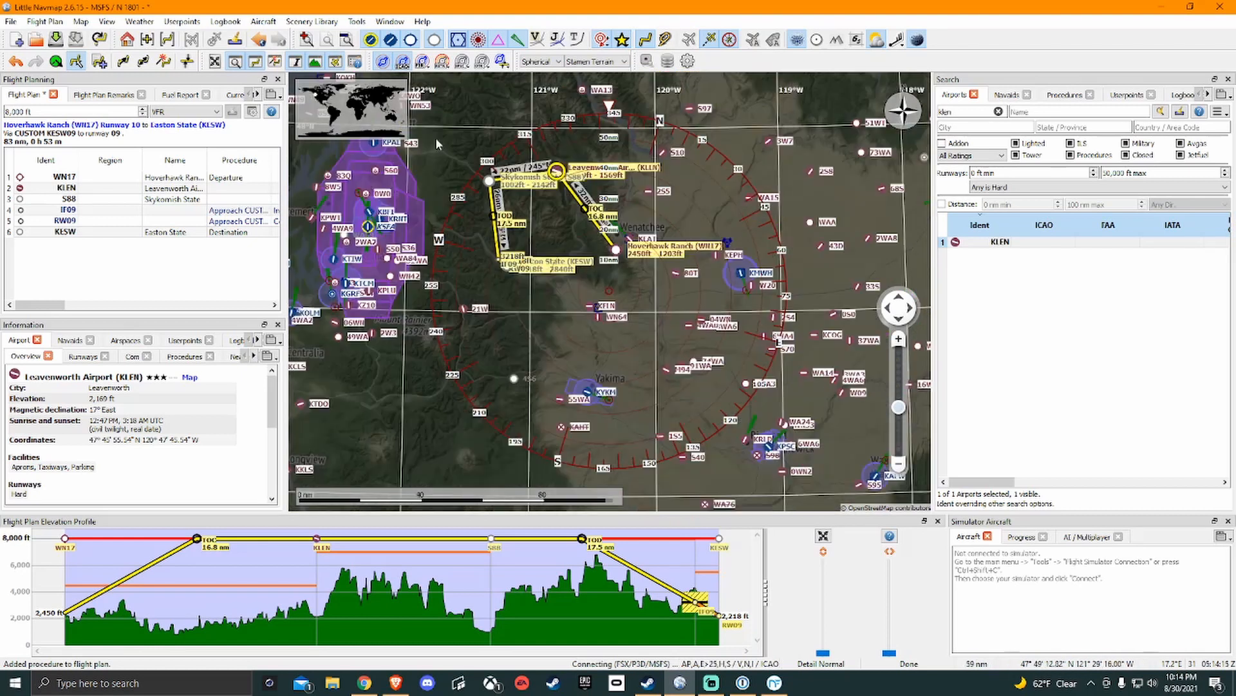
{"action": "left_click", "coordinate": [12, 23]}
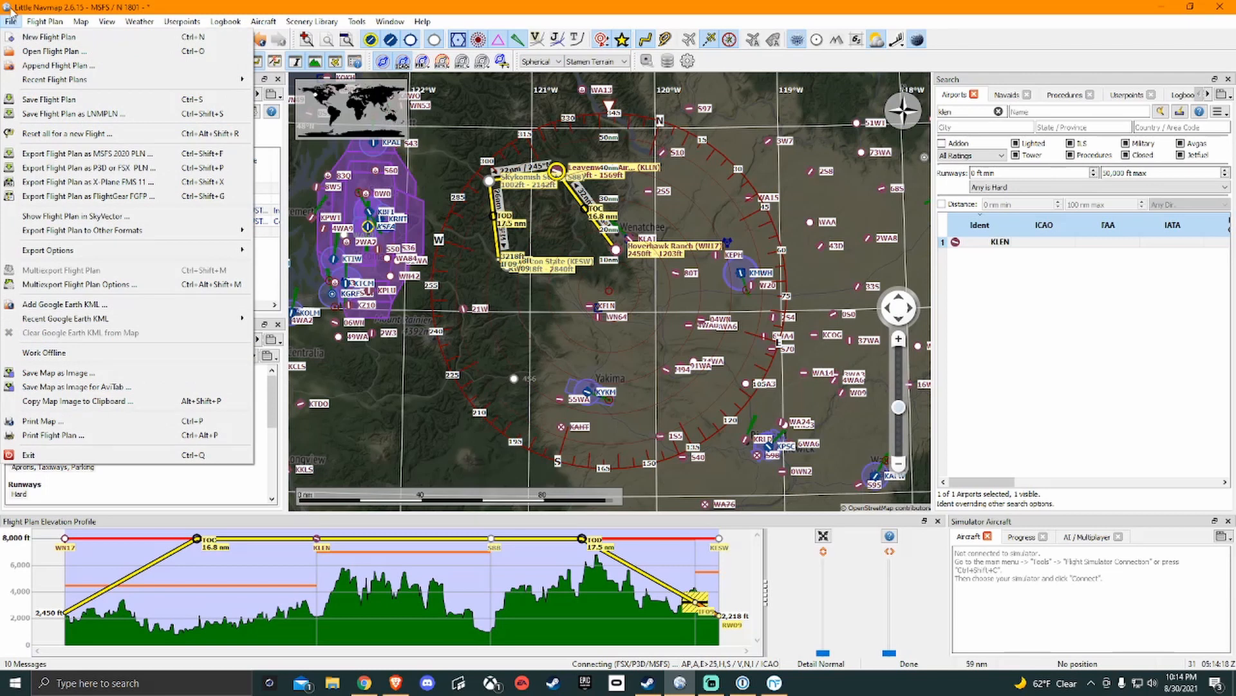
{"action": "mouse_move", "coordinate": [46, 21]}
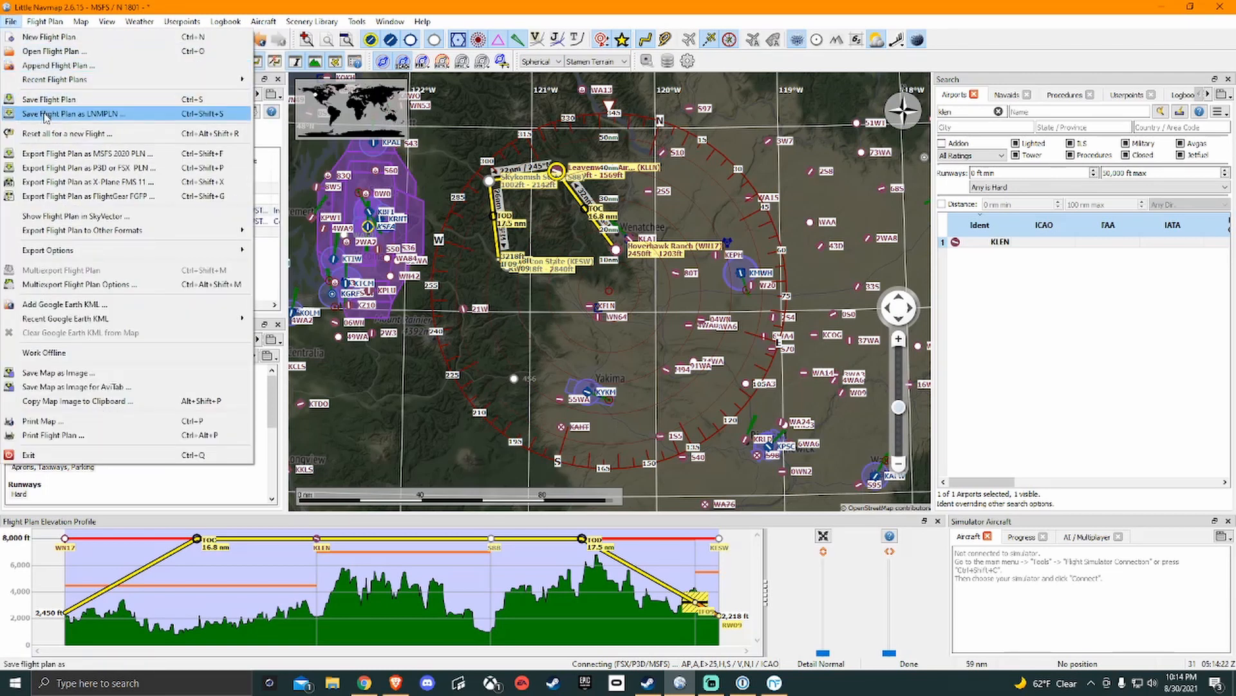
{"action": "left_click", "coordinate": [45, 115]}
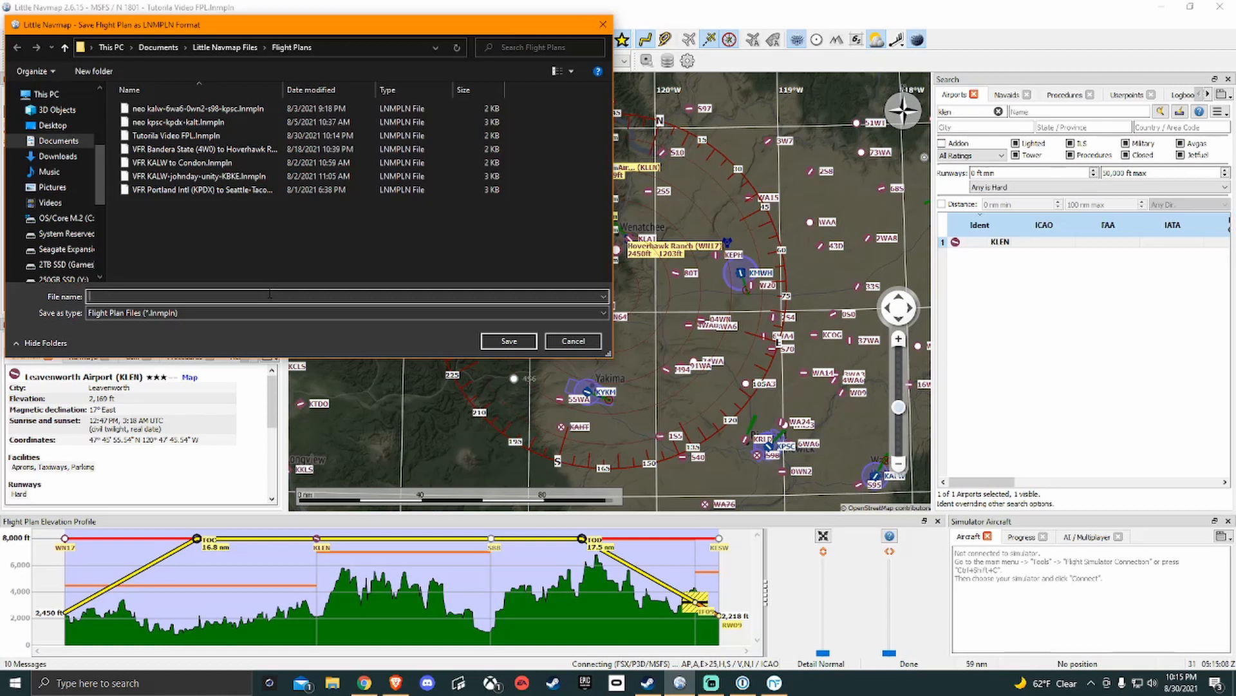
{"action": "type", "text": "Sample flight"}
{"action": "key", "text": "Return"}
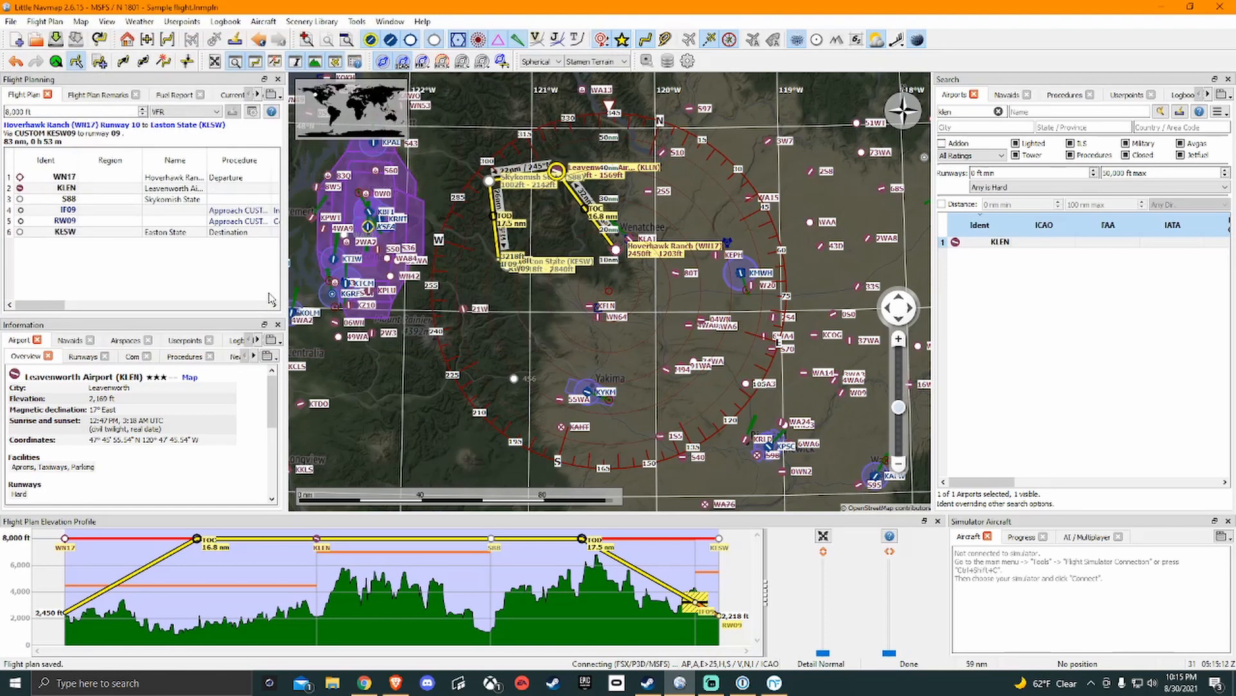
Export the flight plan as an MSFS 2020 PLN file named "Sample Flight" in the Microsoft Flight Simulator folder
{"action": "left_click", "coordinate": [11, 23]}
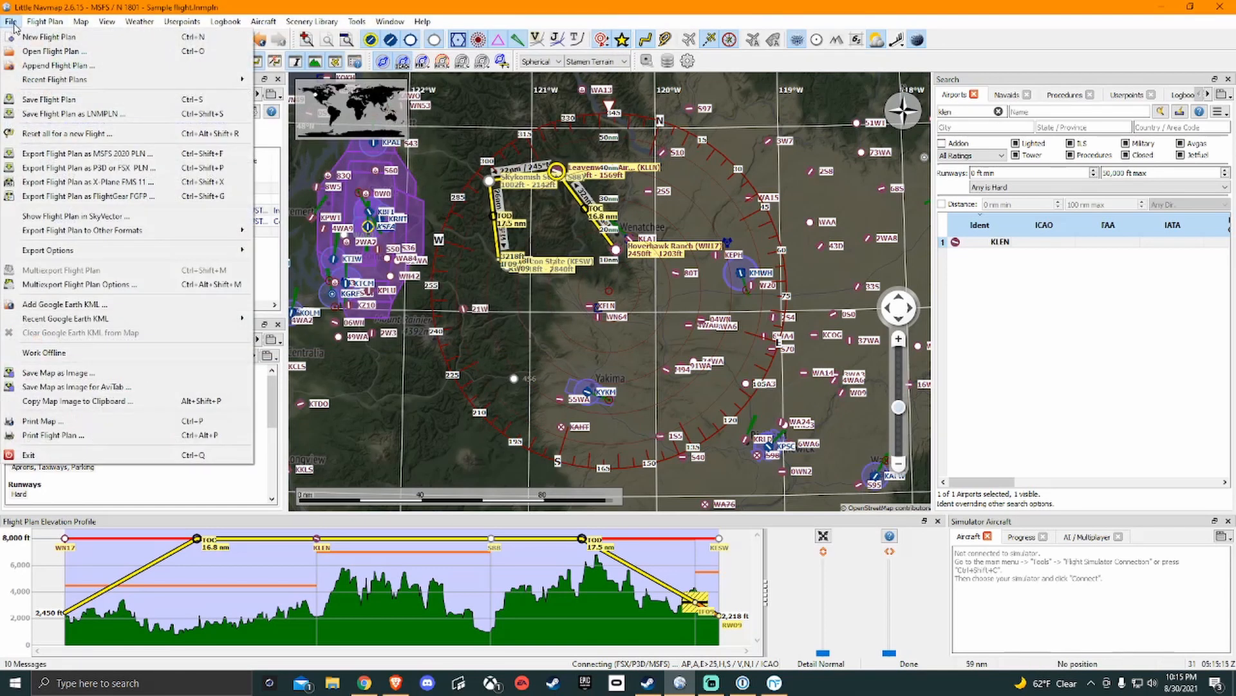
{"action": "left_click", "coordinate": [88, 156]}
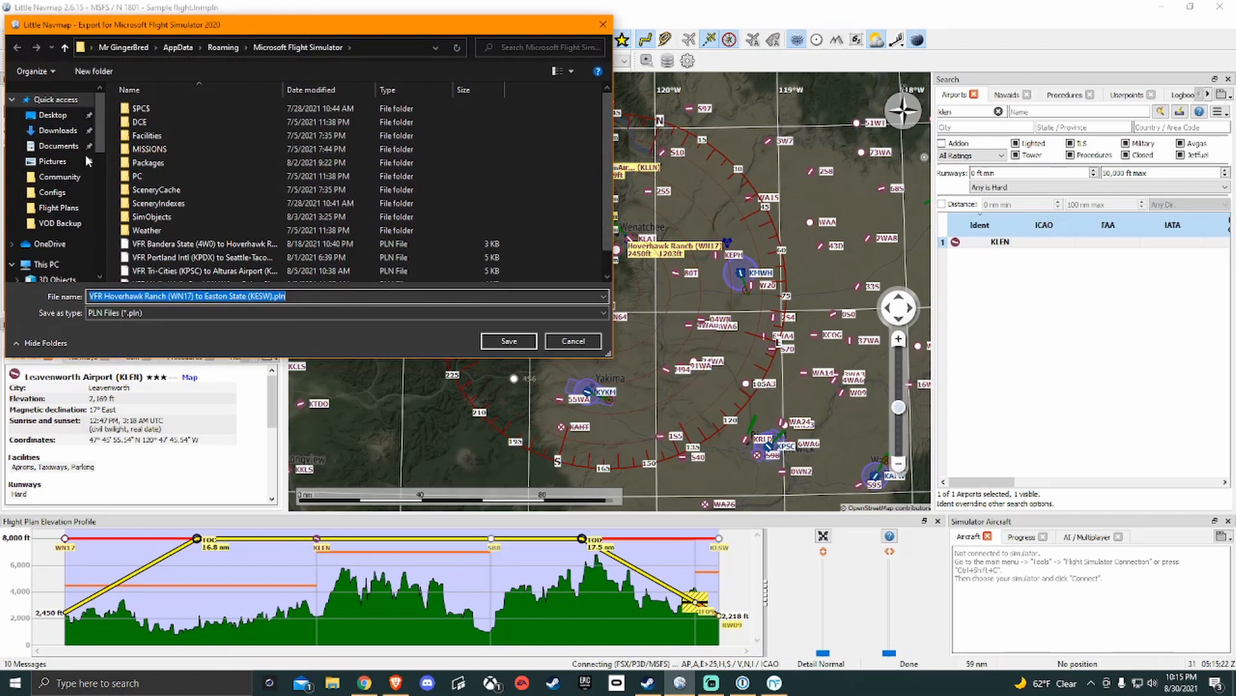
{"action": "type", "text": "Sam"}
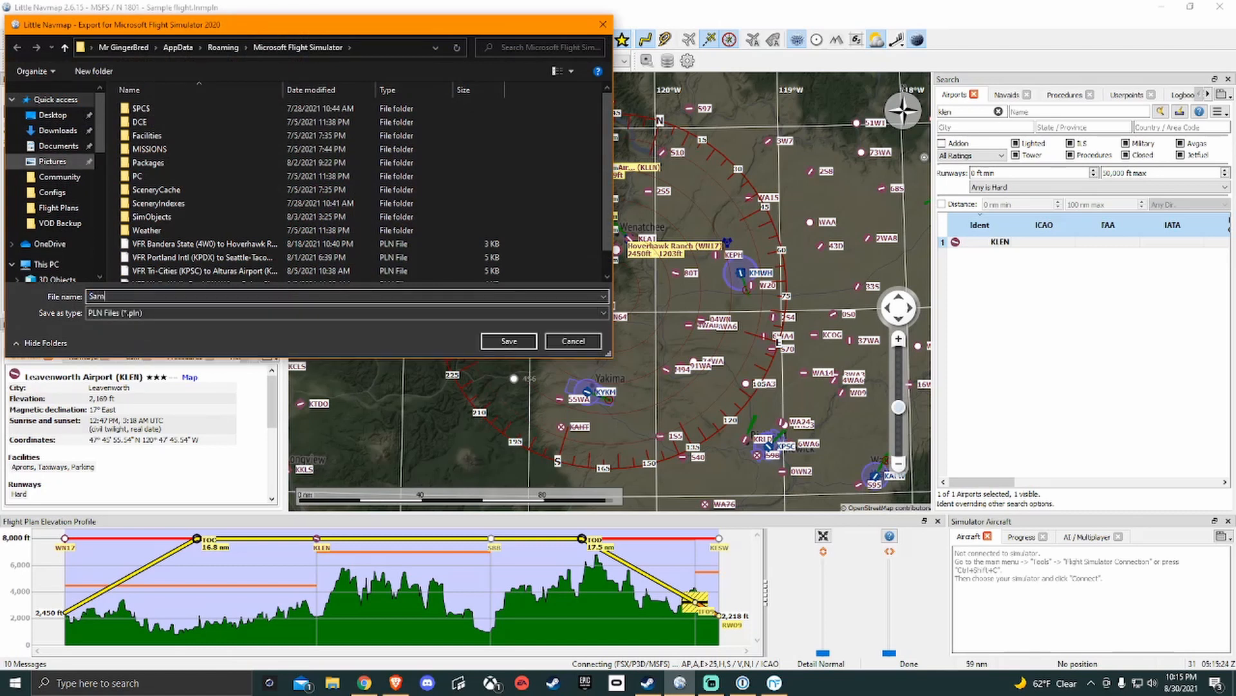
{"action": "type", "text": "ple Flight"}
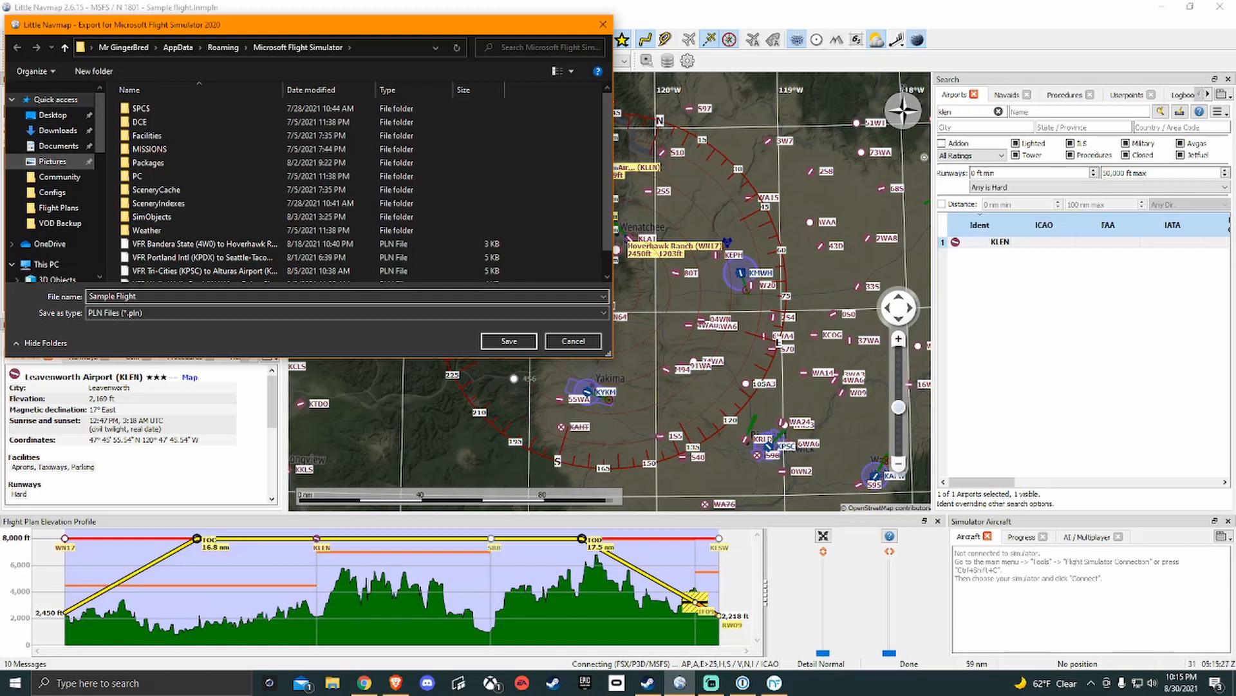
{"action": "left_click", "coordinate": [512, 342]}
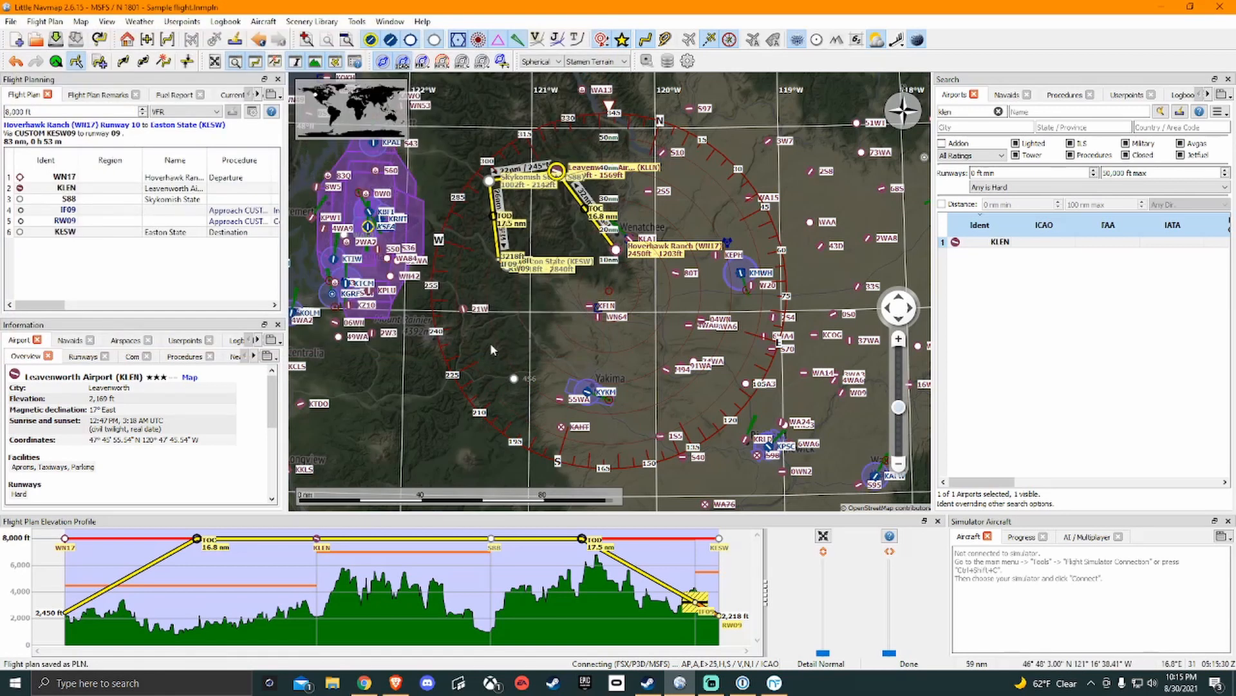